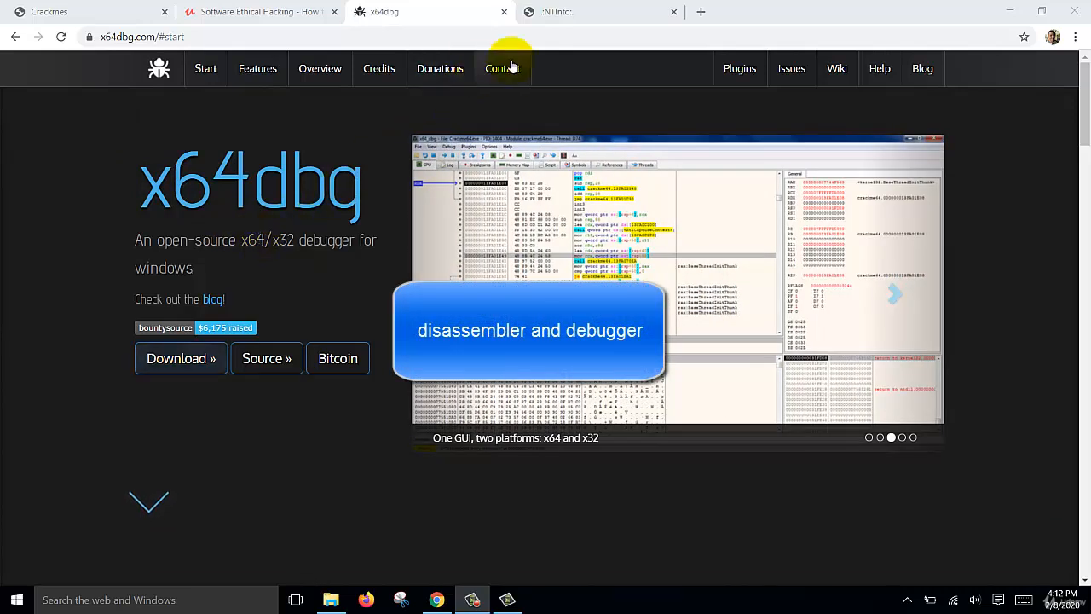
Step: Look over the Detect It Easy download page, then return to the x64dbg site
click(590, 13)
scroll(453, 253, down, 1)
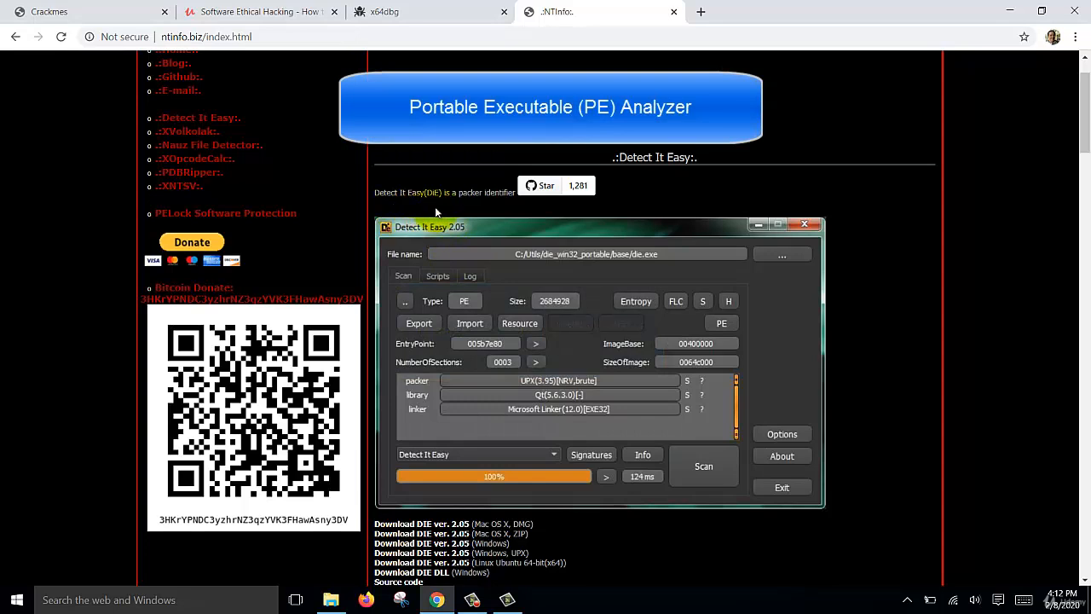
click(441, 12)
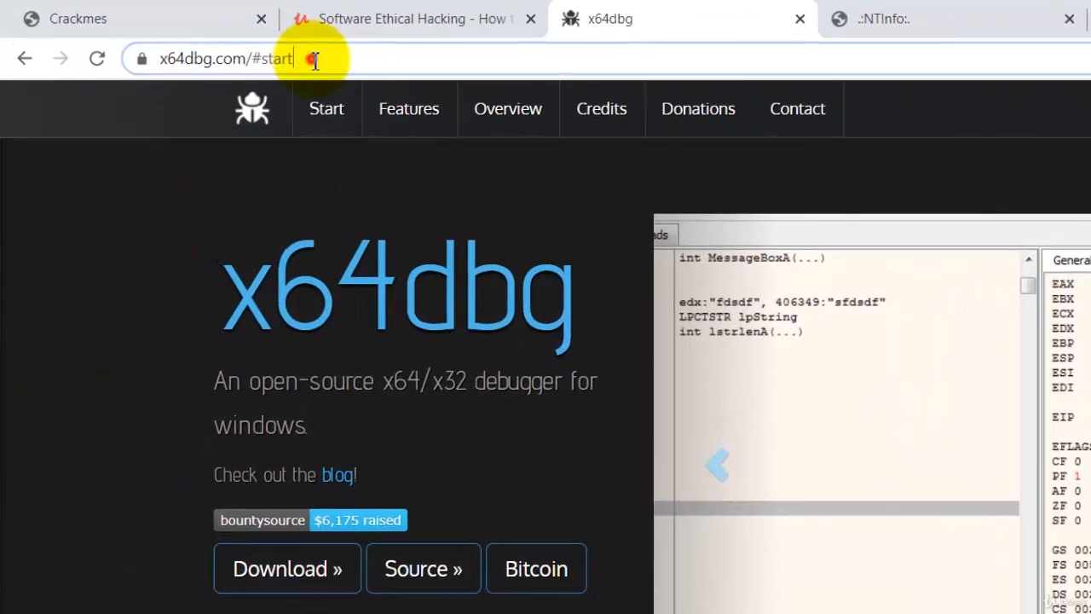
Step: Trim the address to load the x64dbg.com home page
click(198, 38)
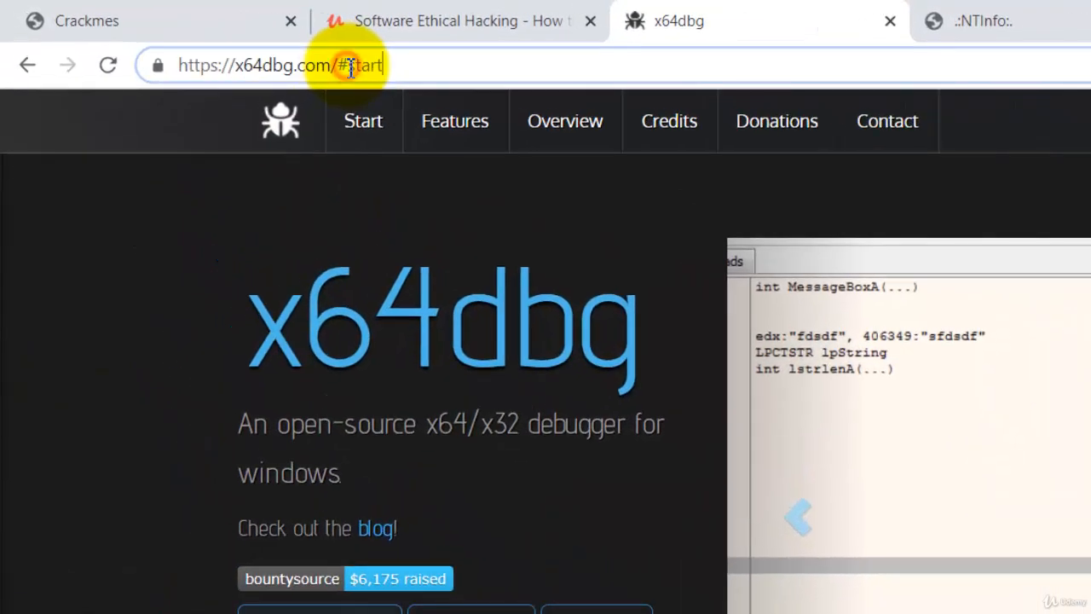
key(BackSpace)
key(BackSpace)
key(BackSpace)
key(BackSpace)
key(BackSpace)
key(BackSpace)
key(BackSpace)
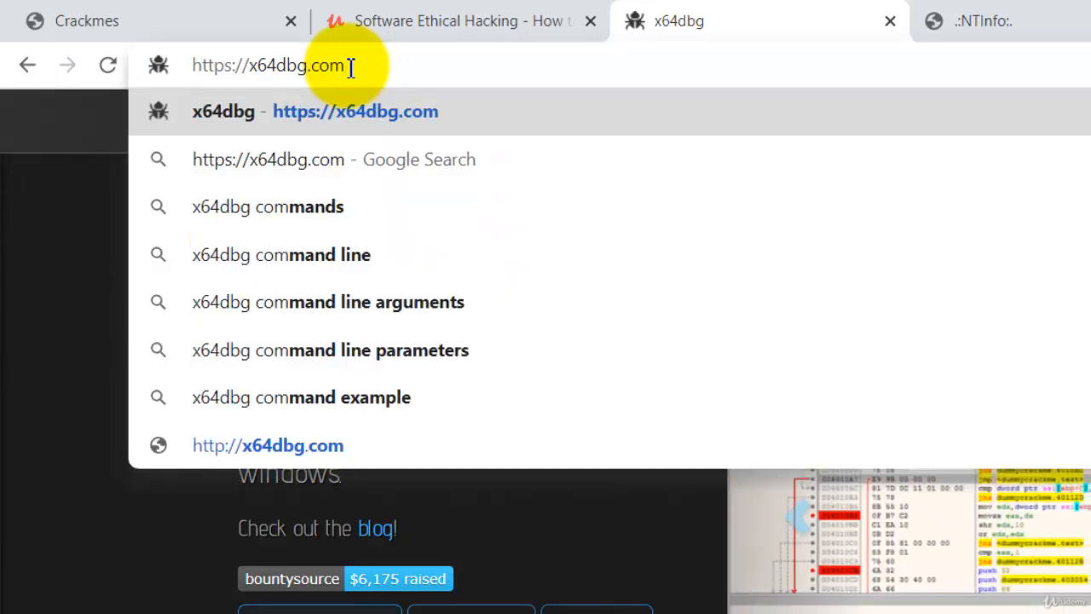
key(Return)
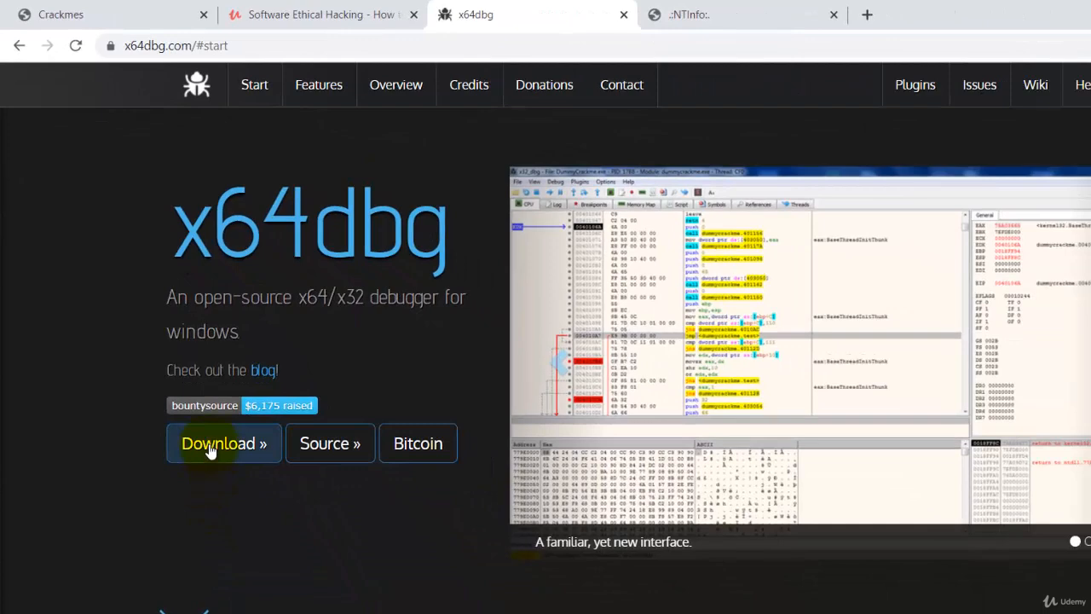
Step: Download the latest x64dbg snapshot, snapshot_2020-01-21_20-41.zip, from SourceForge
click(209, 443)
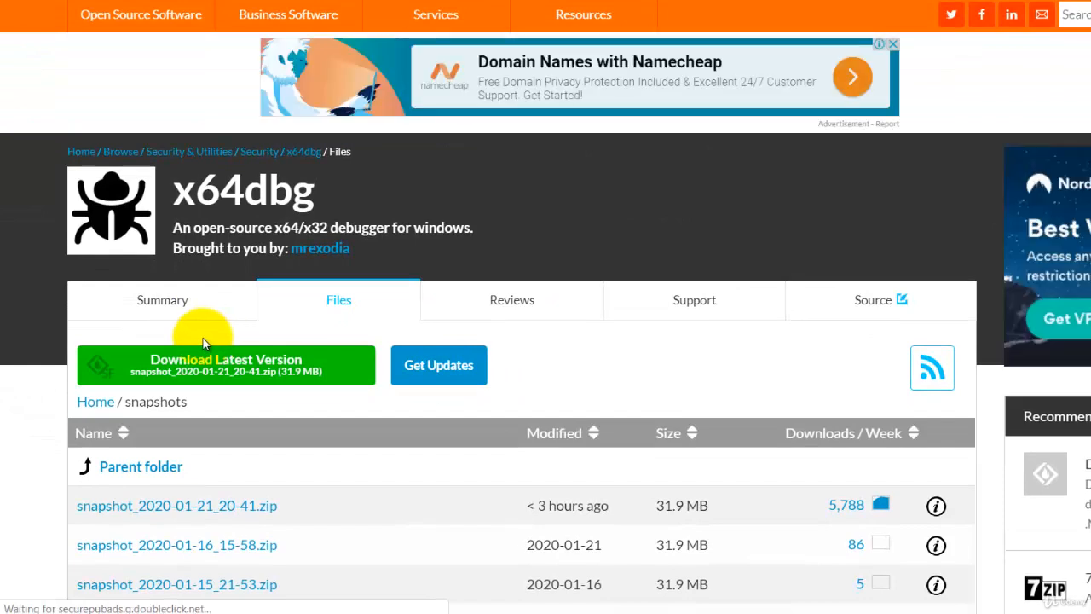
scroll(383, 384, down, 1)
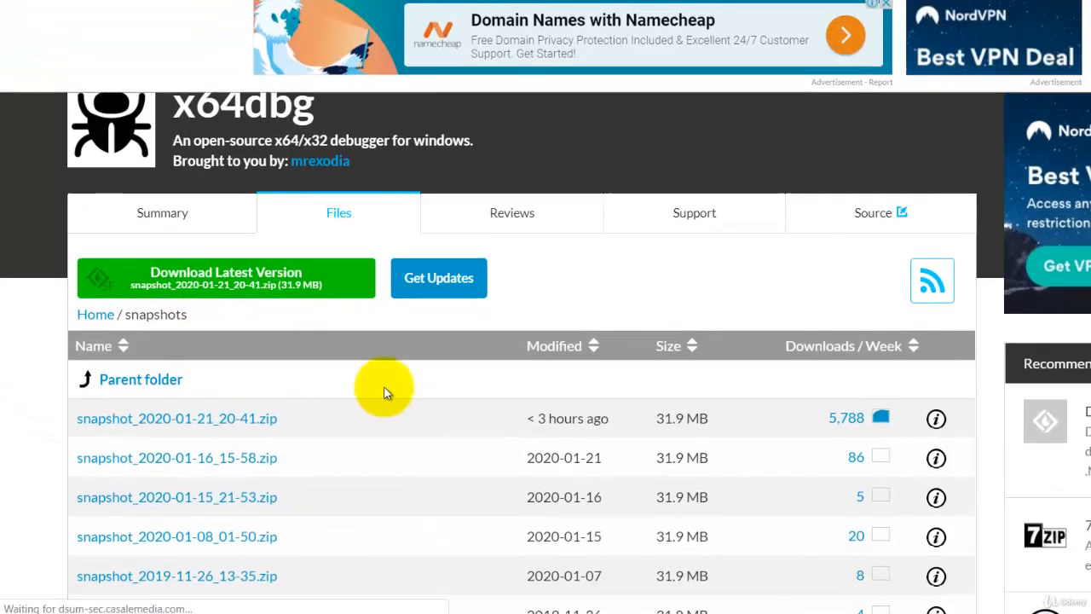
click(243, 287)
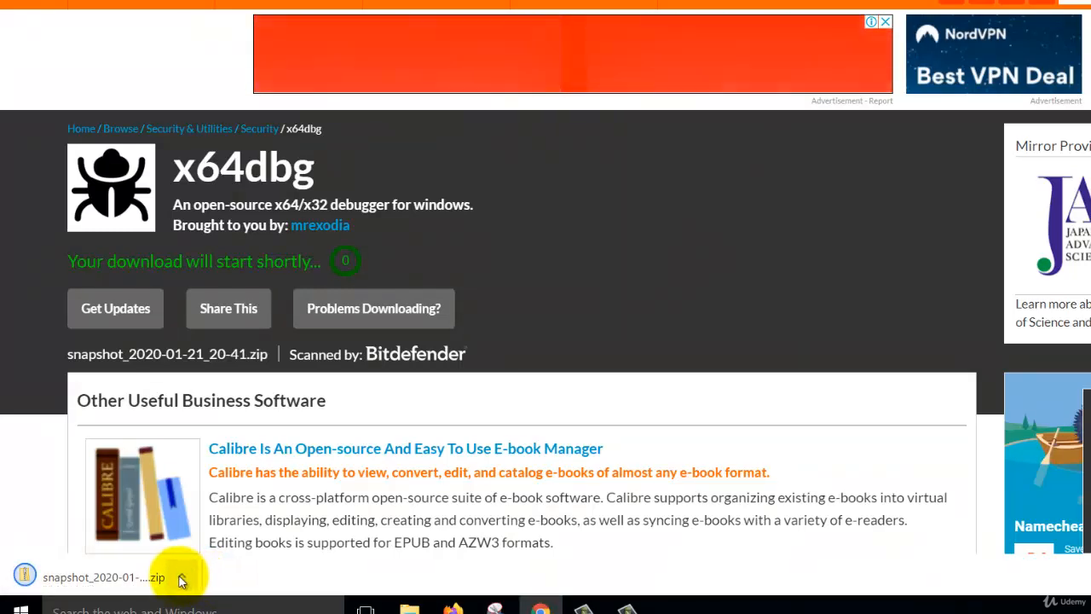
click(180, 577)
Step: Extract snapshot_2020-01-21_20-41.zip from Downloads into its suggested snapshot_2020-01-21_20-41 folder
click(213, 516)
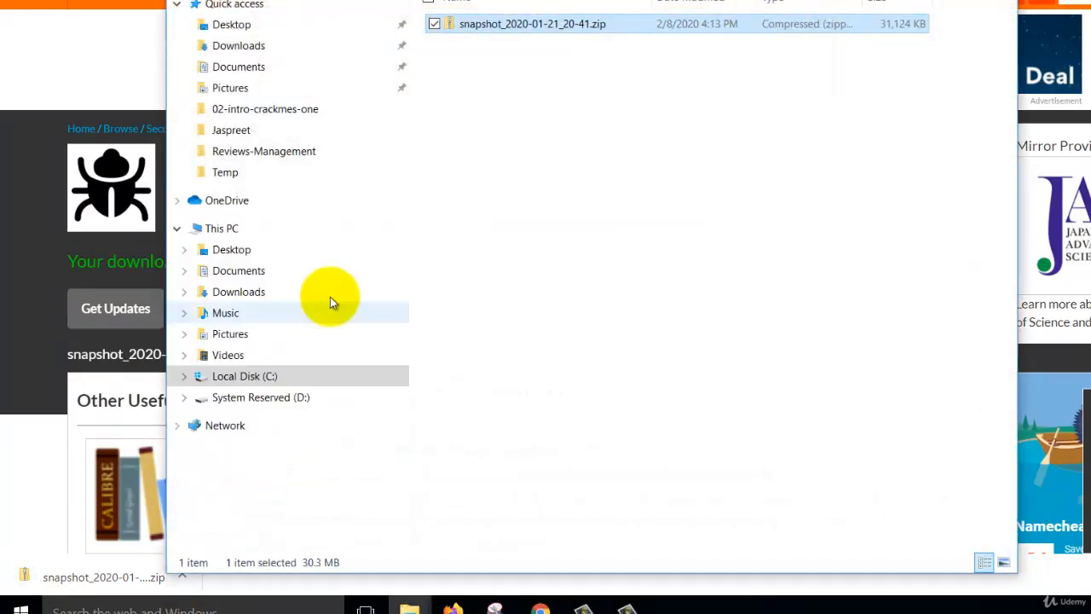
drag(523, 23, 522, 43)
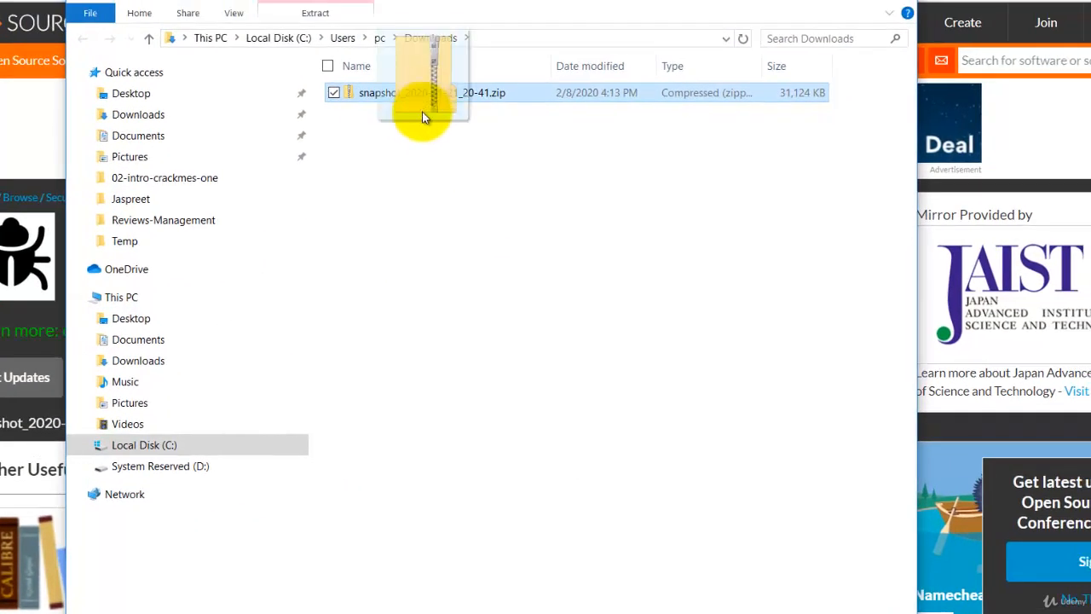
drag(422, 112, 424, 167)
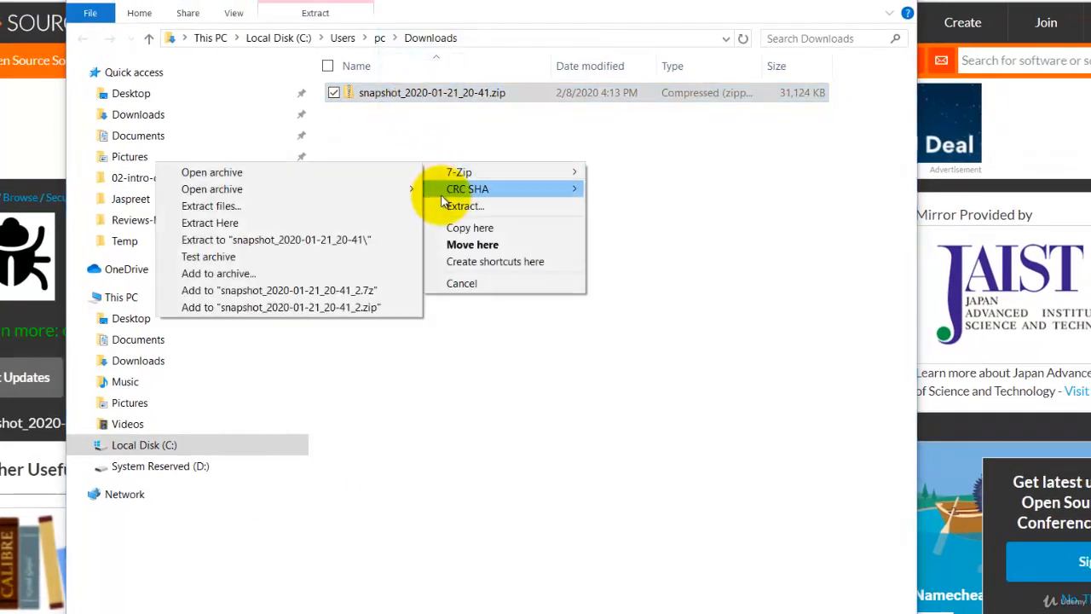
click(477, 213)
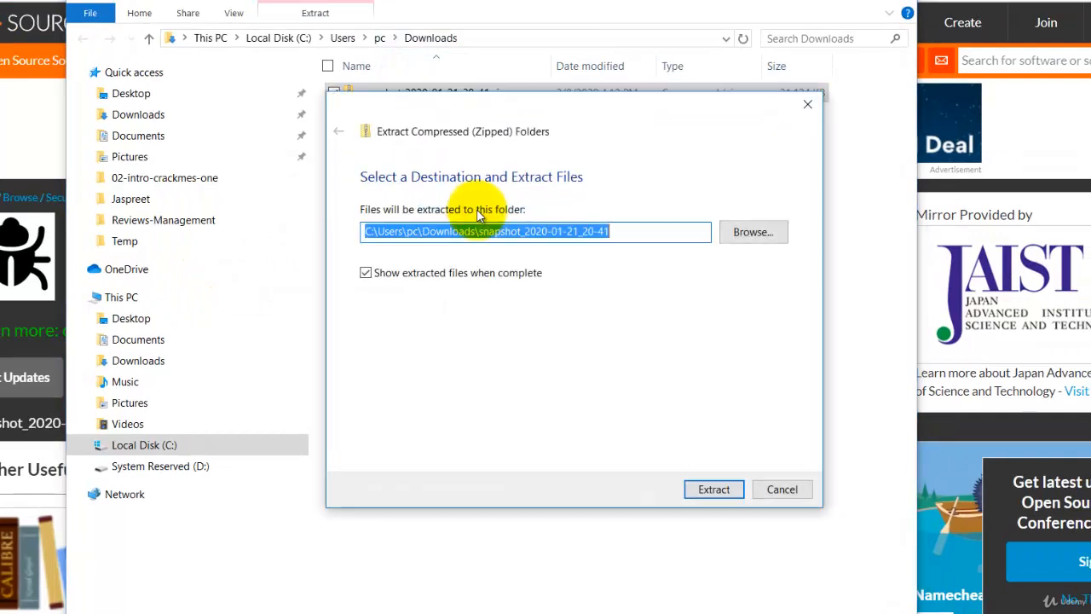
click(724, 493)
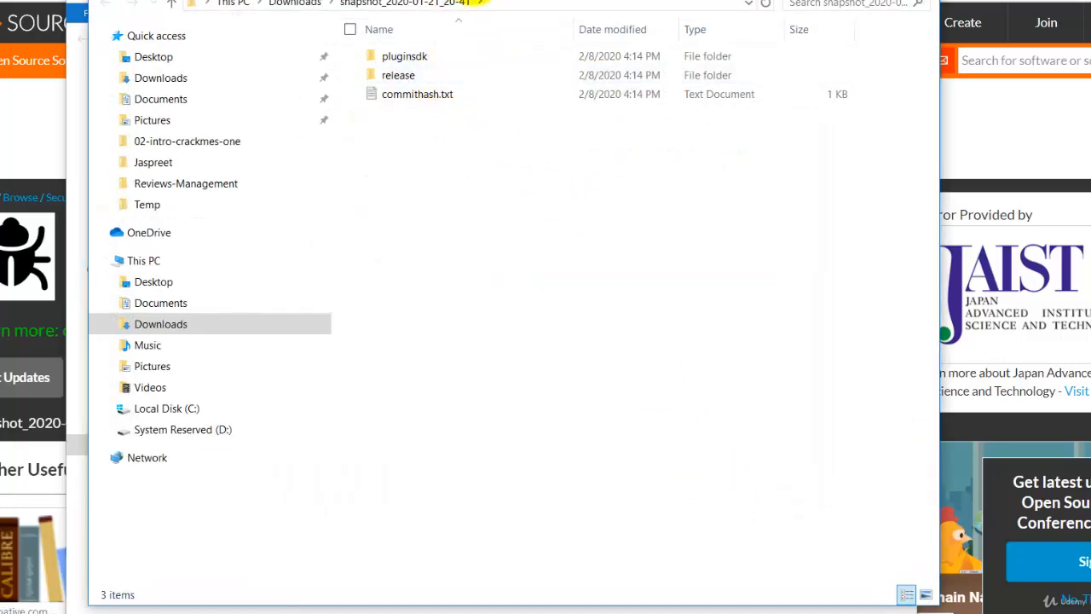
drag(529, 0, 612, 125)
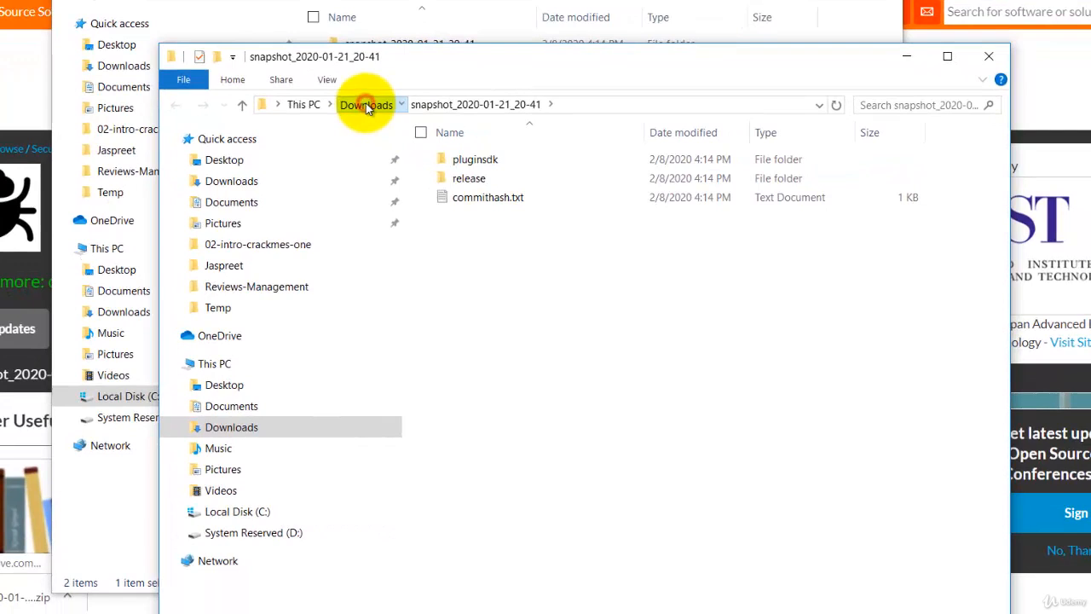
Step: Rename the extracted snapshot folder in Downloads to x64dbg and cut it
click(366, 105)
click(522, 136)
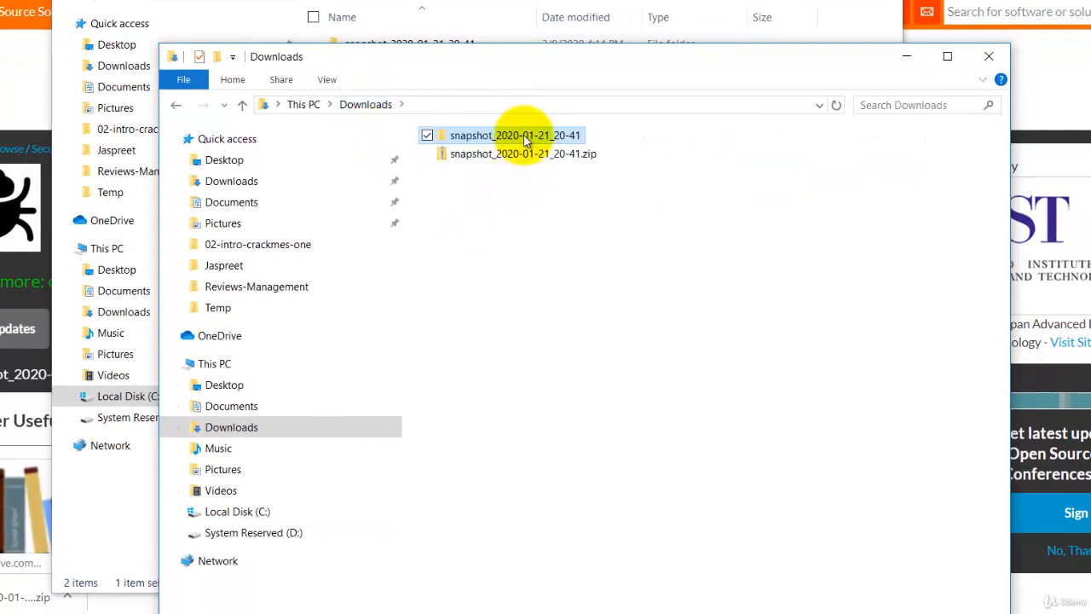
right_click(526, 140)
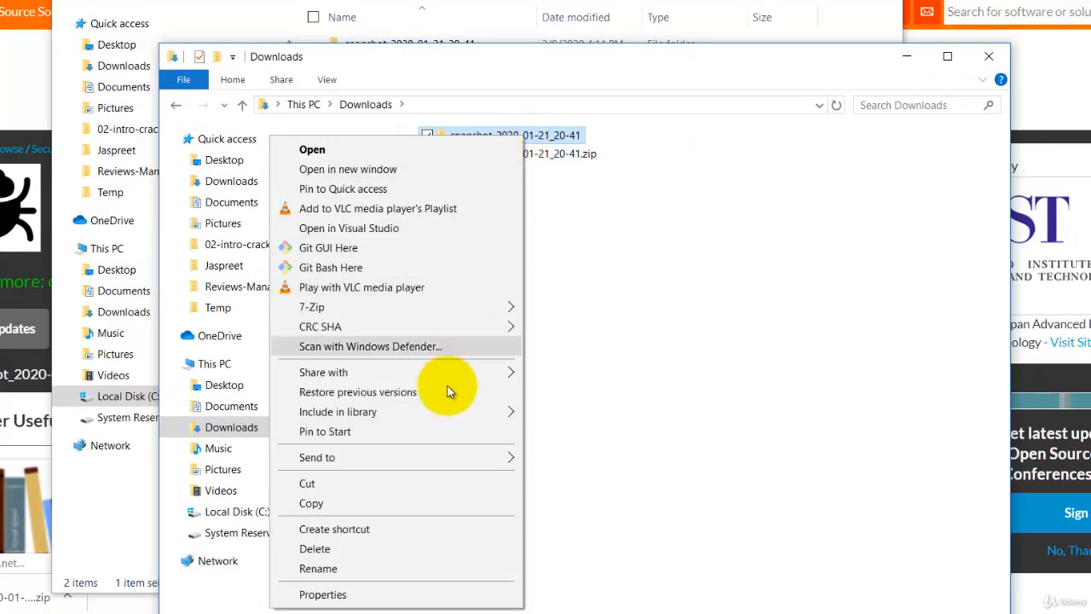
click(393, 567)
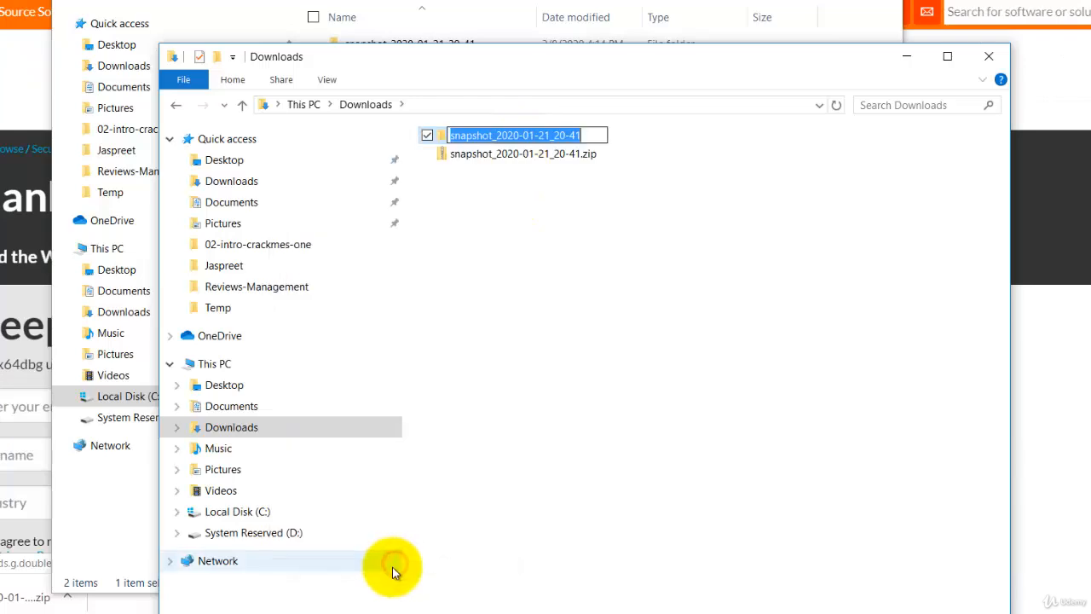
text(x7)
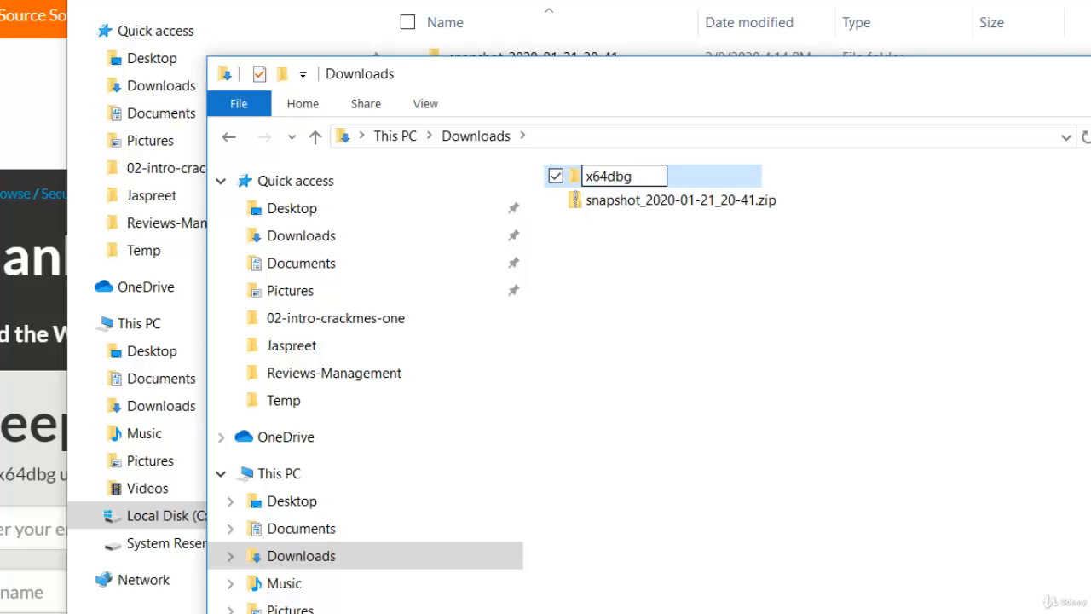
text(4dbg)
key(Return)
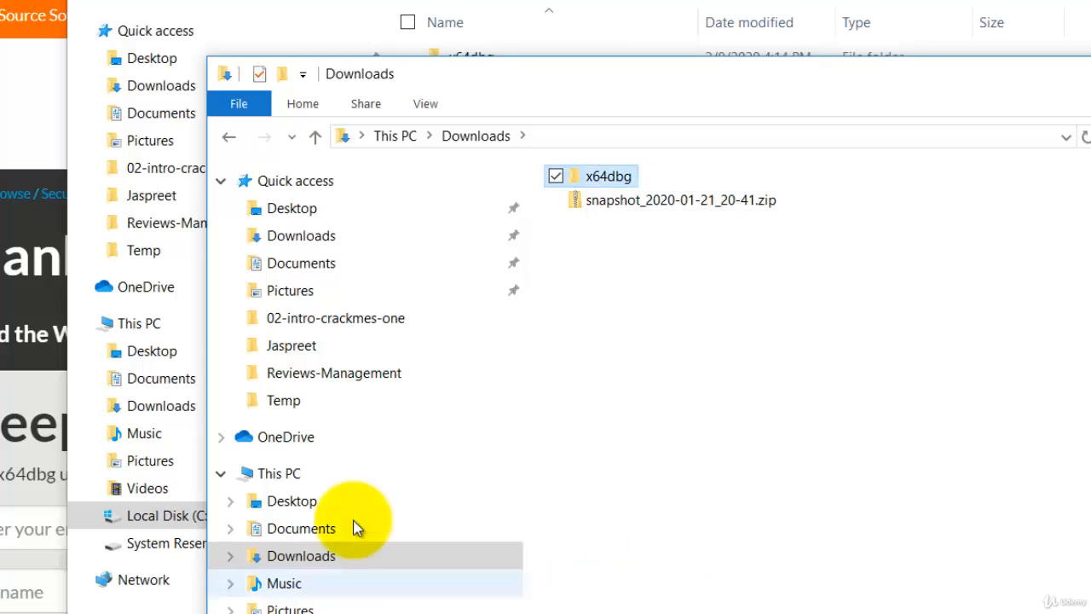
right_click(616, 179)
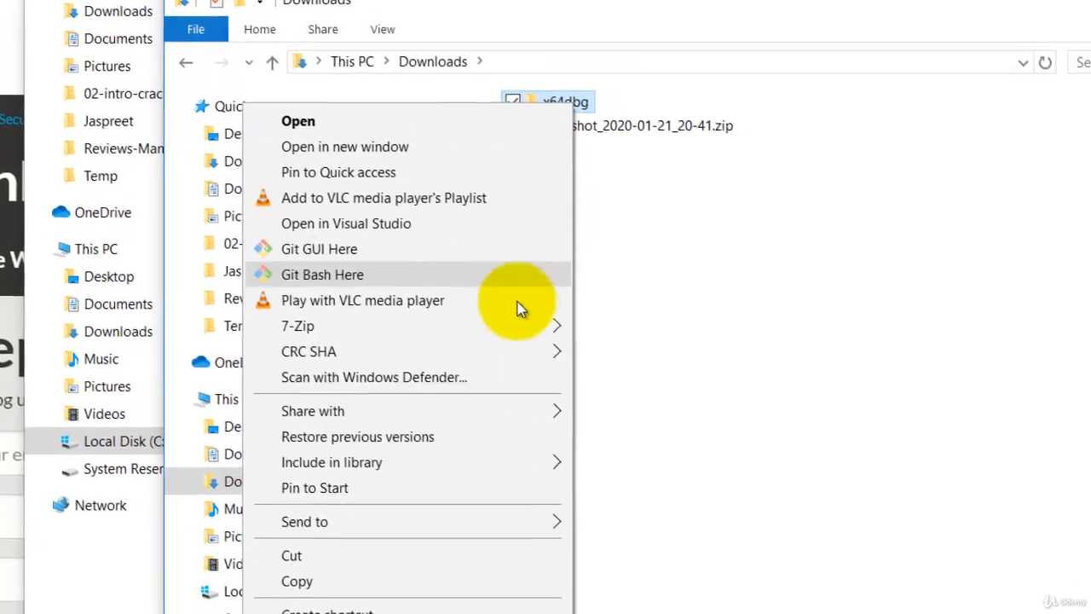
click(409, 537)
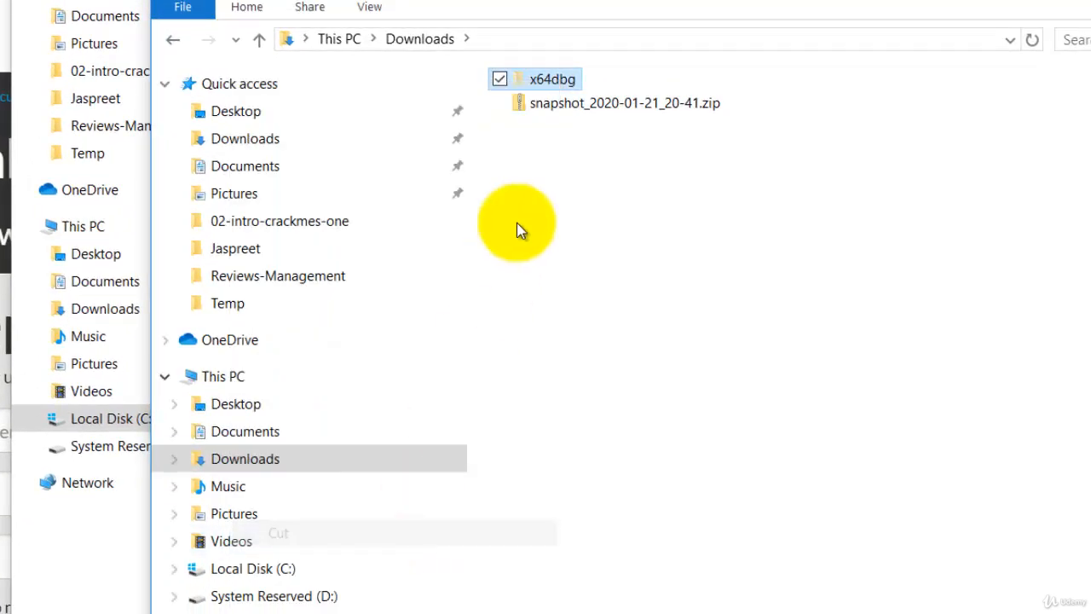
Step: Paste the x64dbg folder into the root of Local Disk (C:)
click(268, 572)
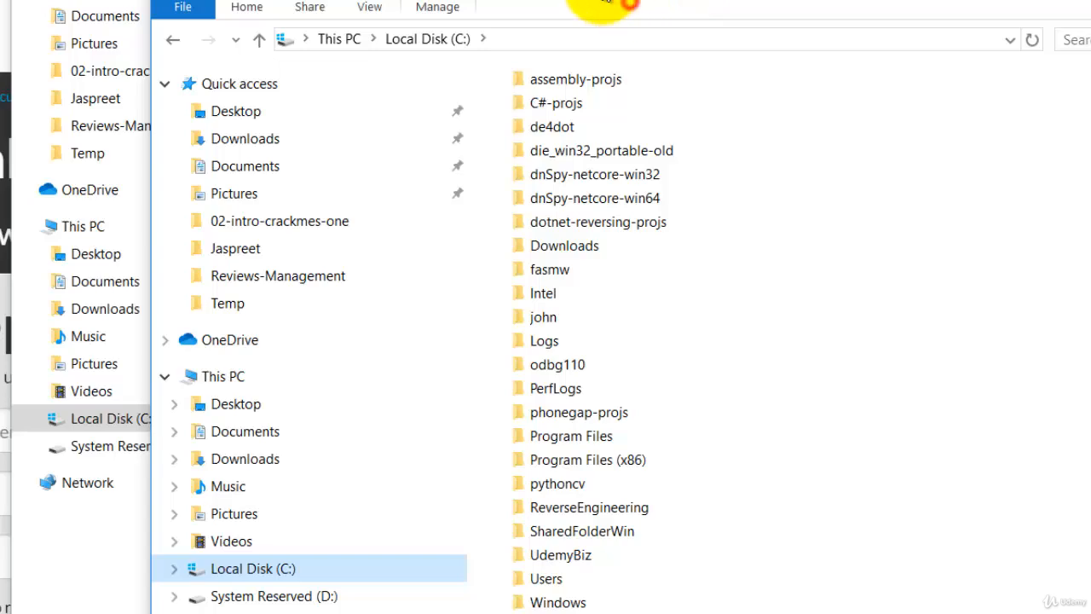
drag(593, 4, 464, 39)
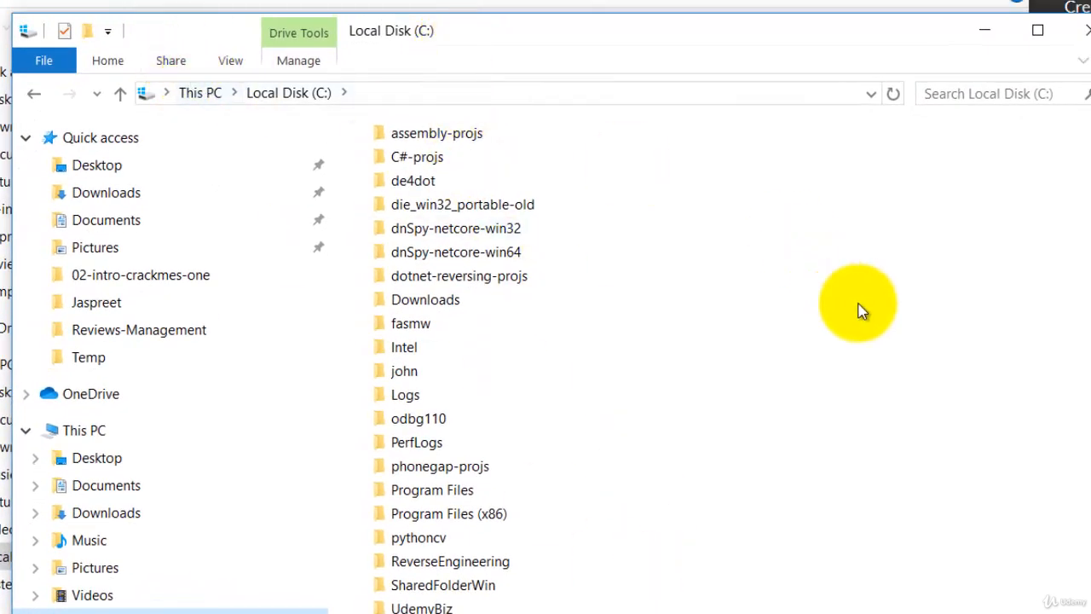
right_click(847, 300)
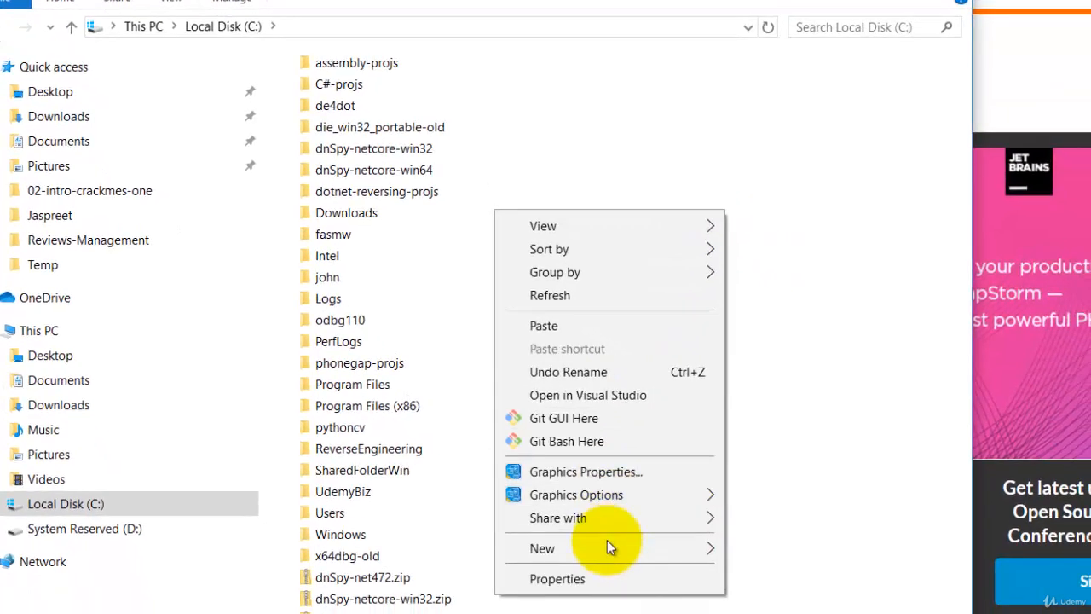
click(657, 352)
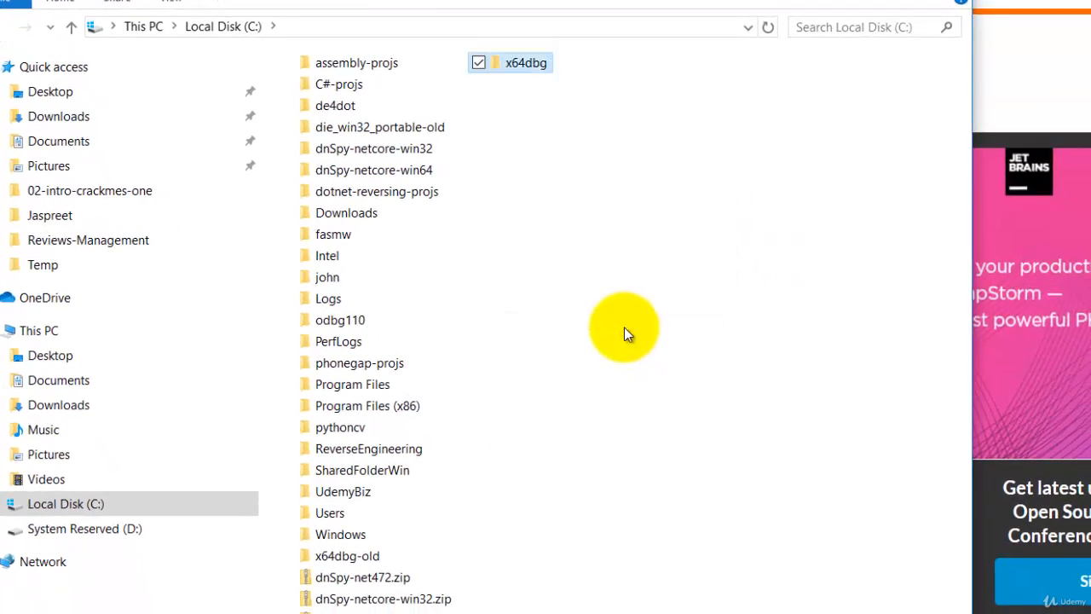
click(574, 183)
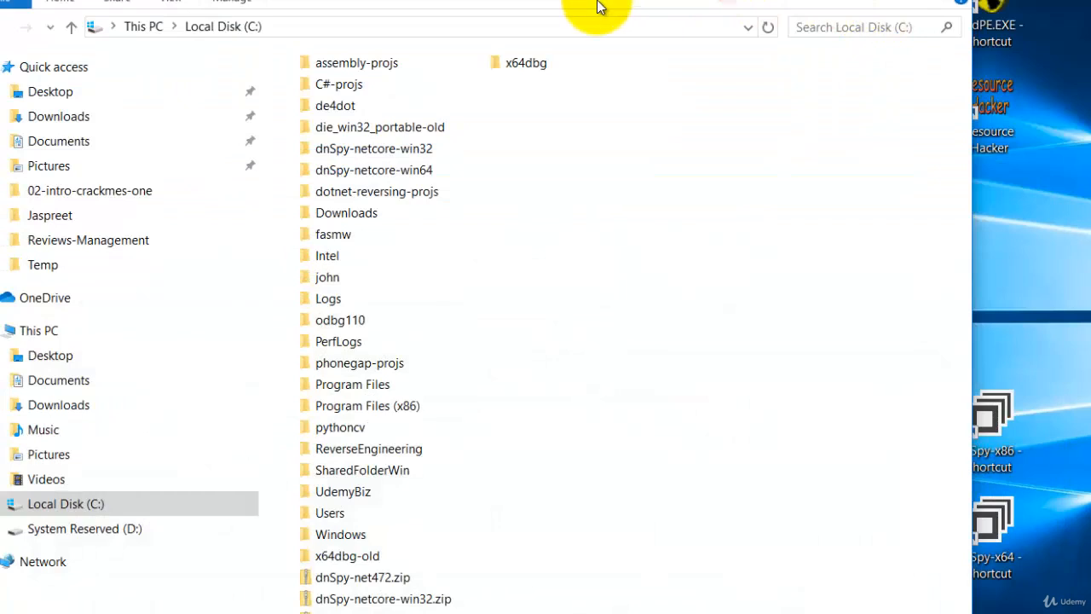
Step: Create a desktop shortcut to x96dbg.exe in C:\x64dbg\release
double_click(523, 61)
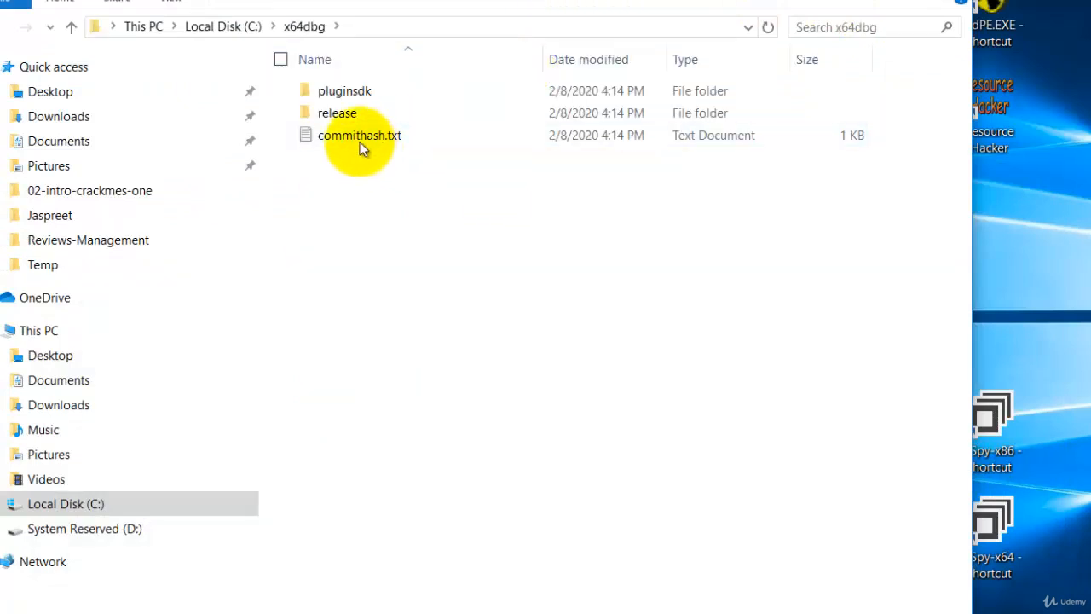
double_click(342, 116)
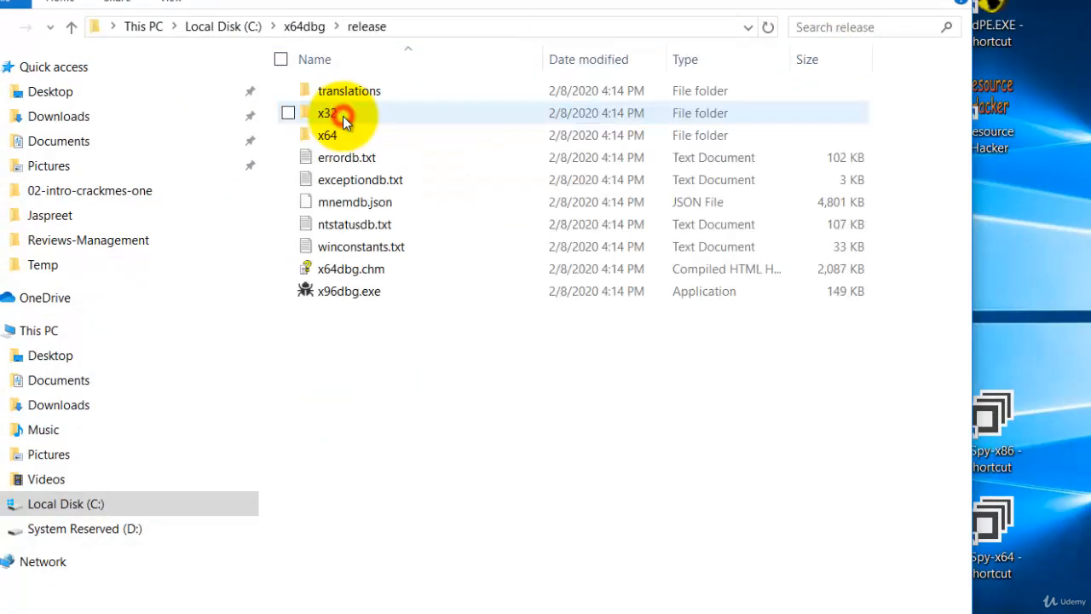
click(364, 300)
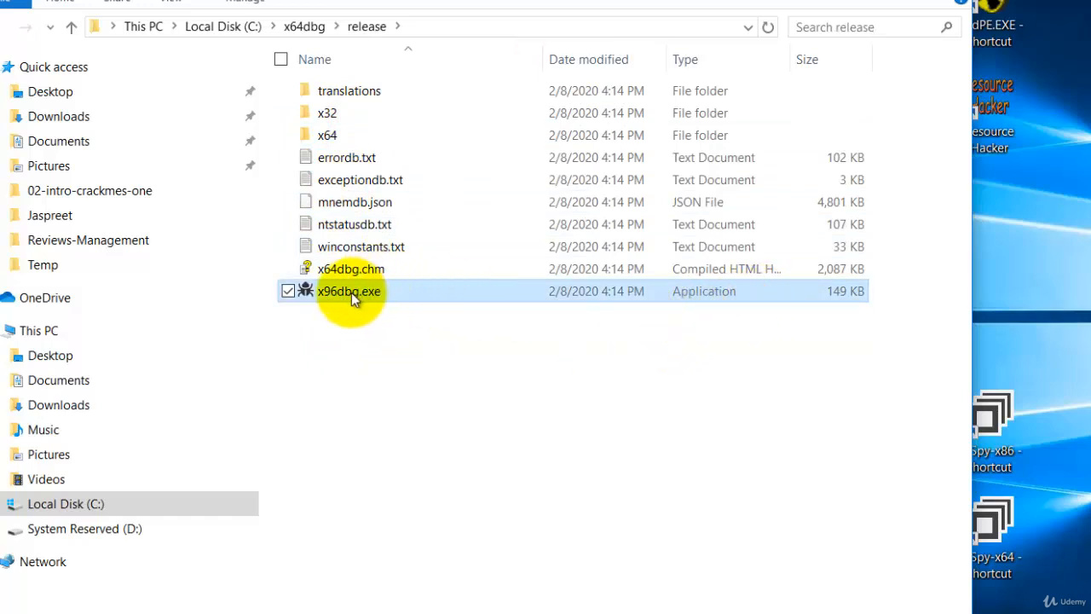
drag(351, 292, 1073, 284)
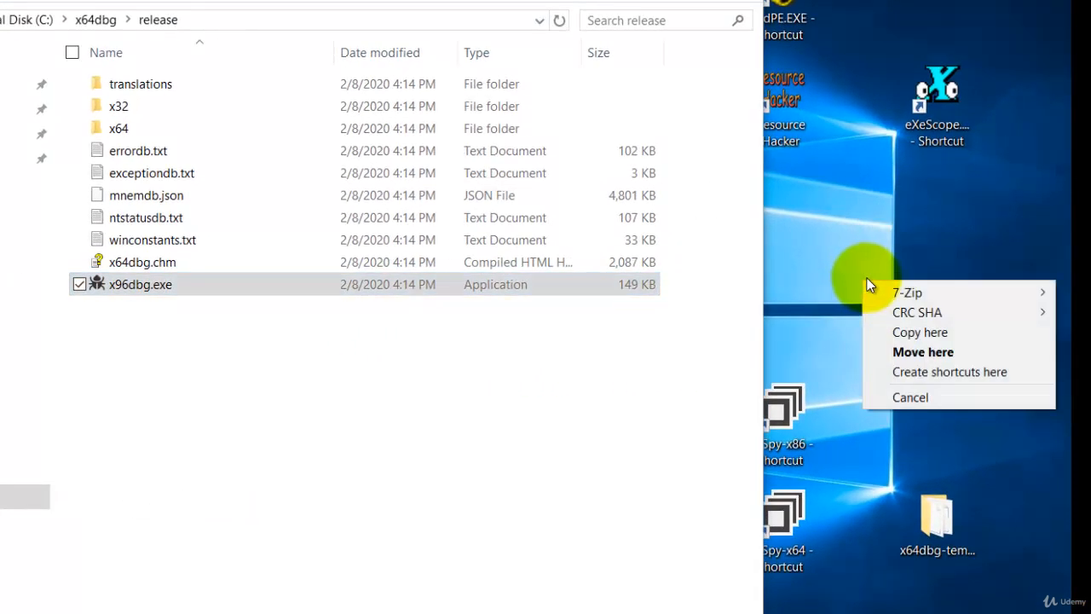
click(933, 371)
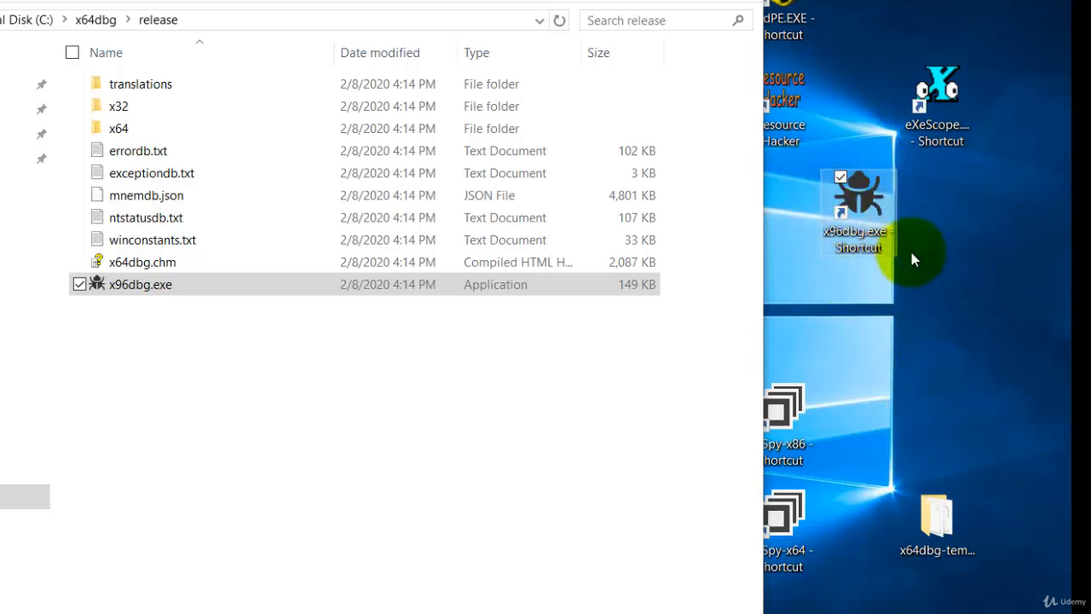
Step: Launch x32dbg through the x96dbg shortcut's launcher, maximize it, then close it
double_click(858, 202)
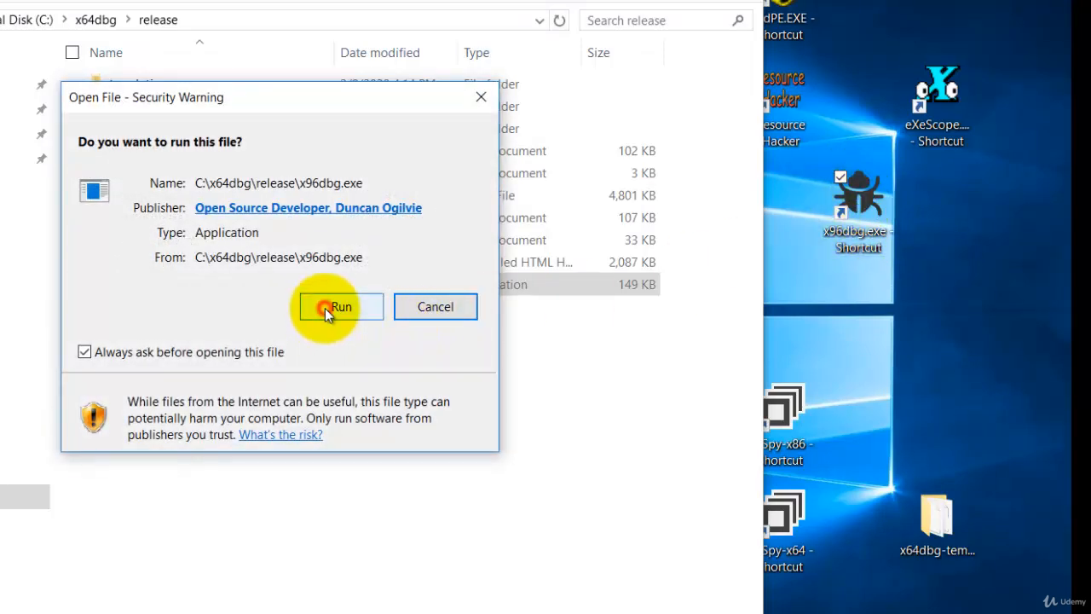
click(325, 307)
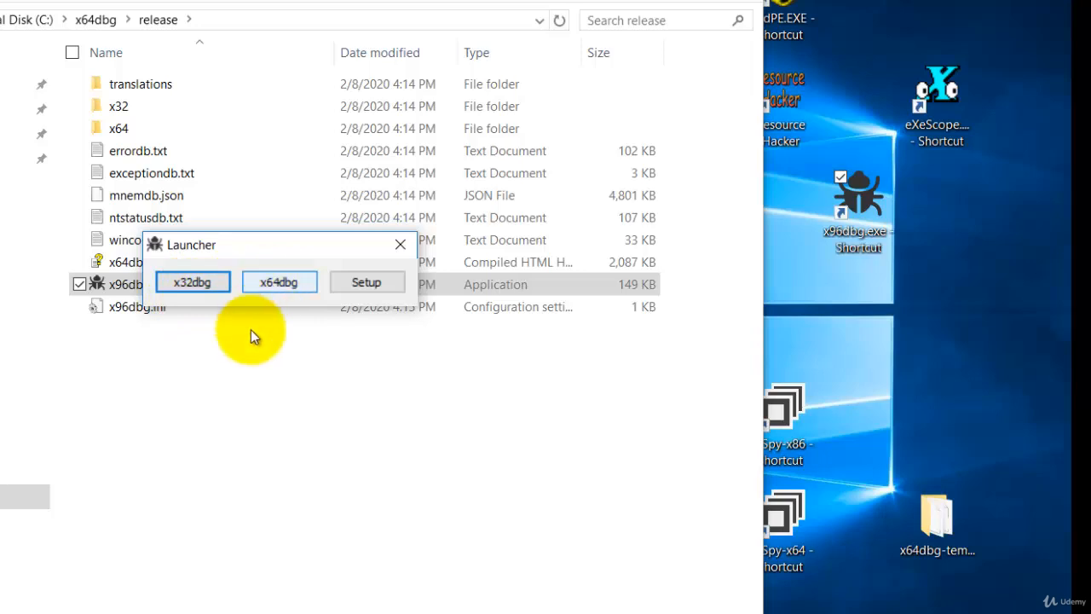
click(194, 288)
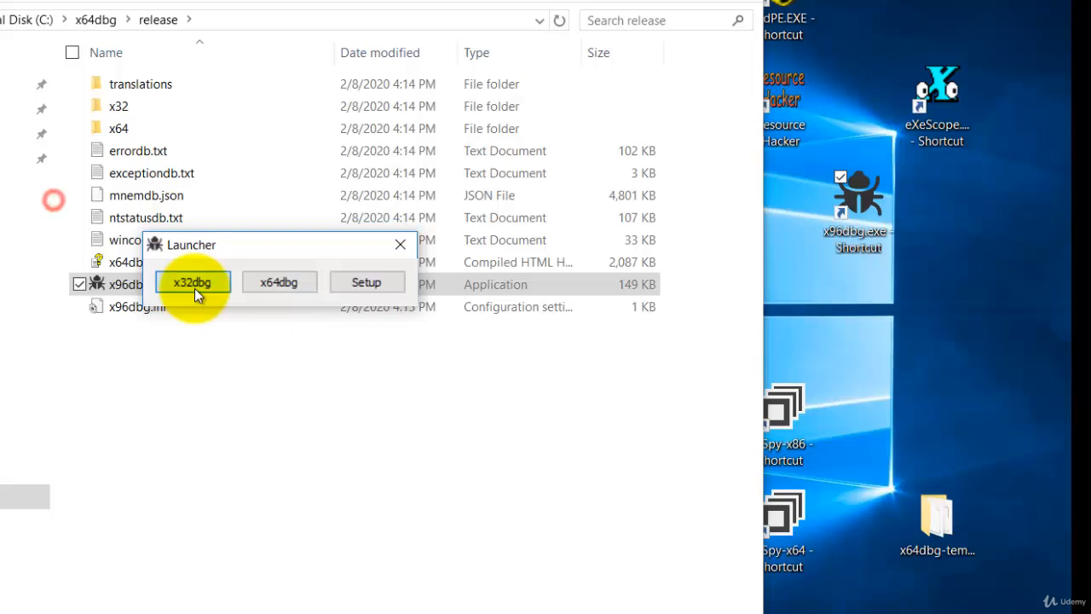
click(347, 300)
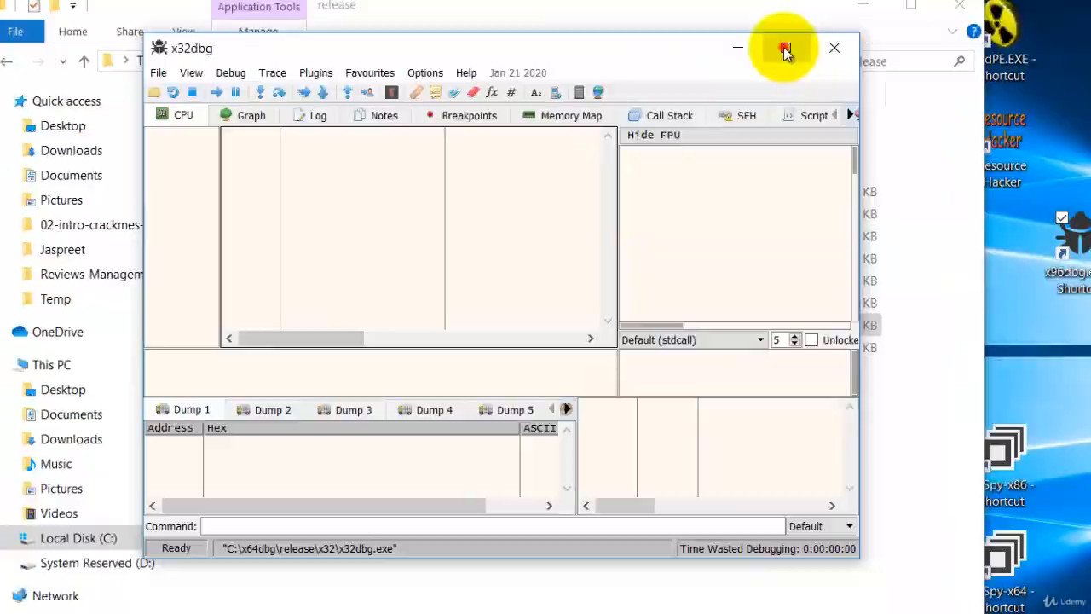
click(785, 50)
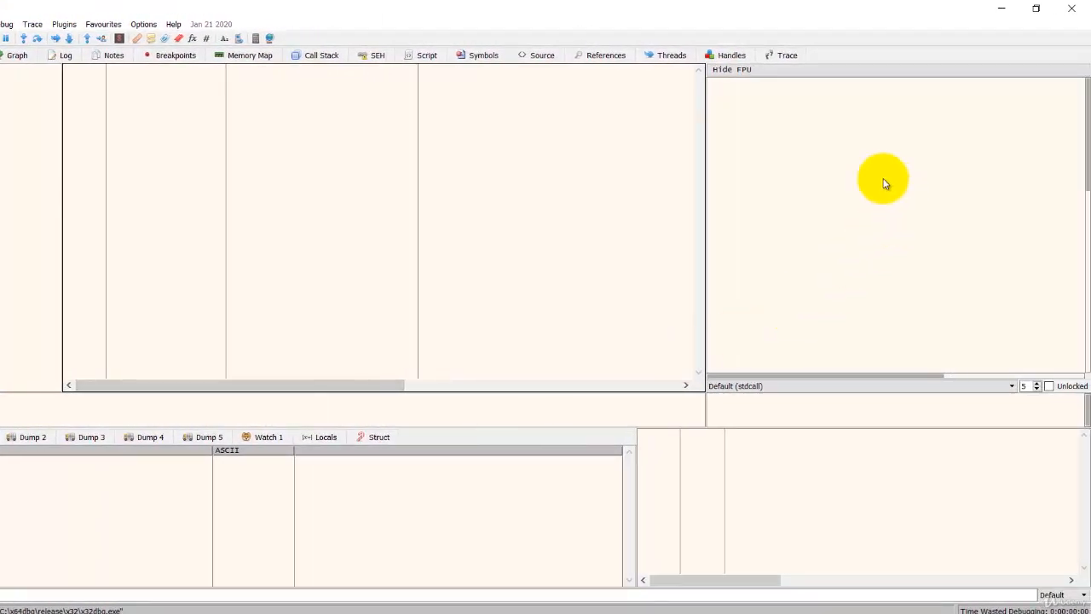
click(1071, 12)
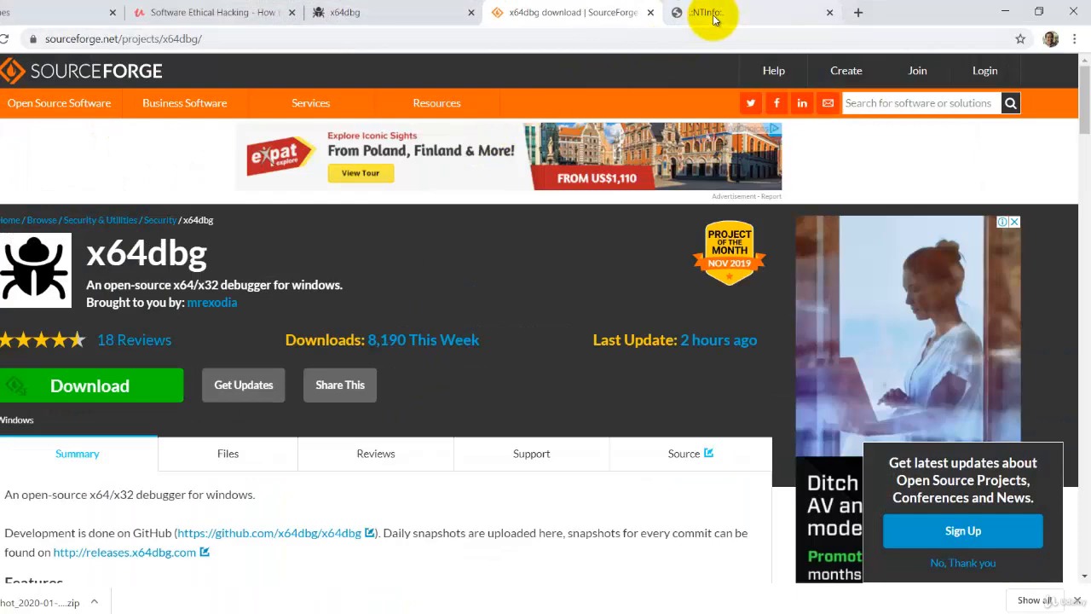
Step: Load the ntinfo.biz index page and download DIE 2.05 for Windows (die_win32_portable_2.05.zip)
click(712, 14)
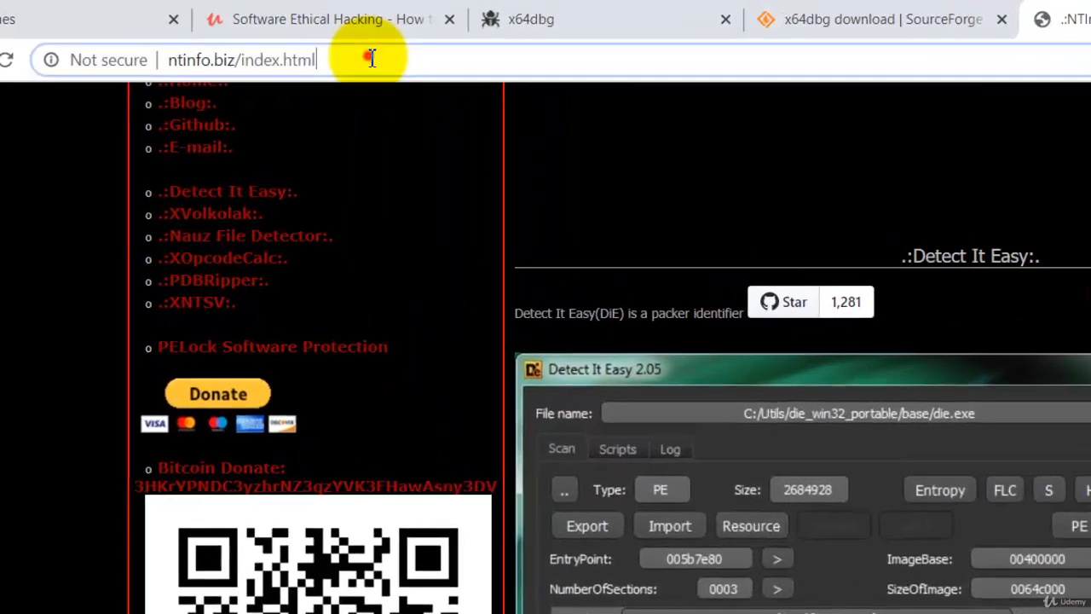
click(240, 39)
click(240, 39)
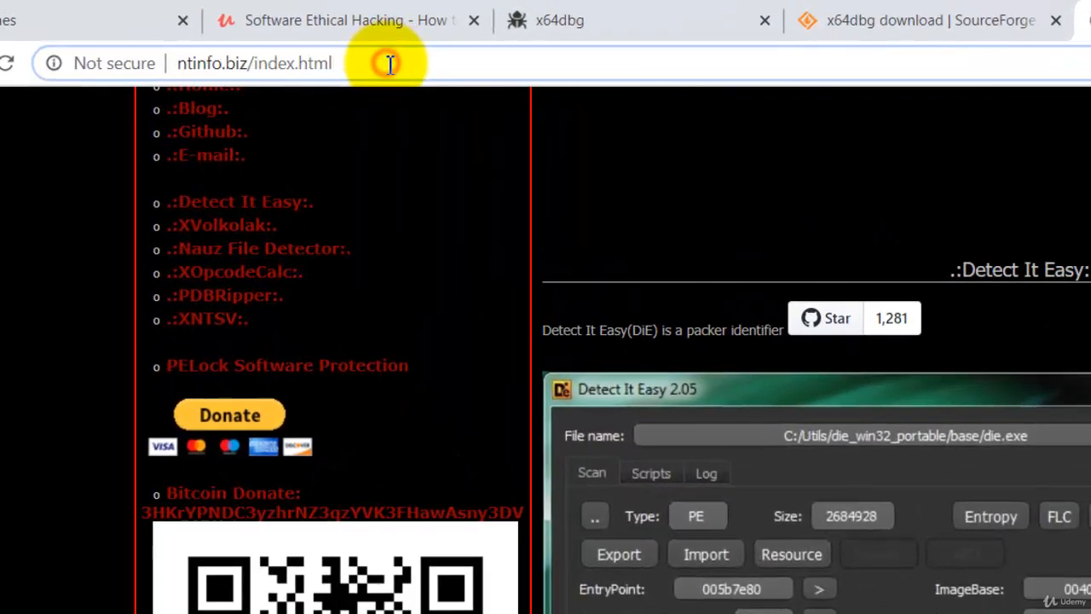
key(BackSpace)
key(BackSpace)
key(BackSpace)
key(BackSpace)
key(BackSpace)
key(BackSpace)
key(BackSpace)
key(BackSpace)
key(BackSpace)
key(BackSpace)
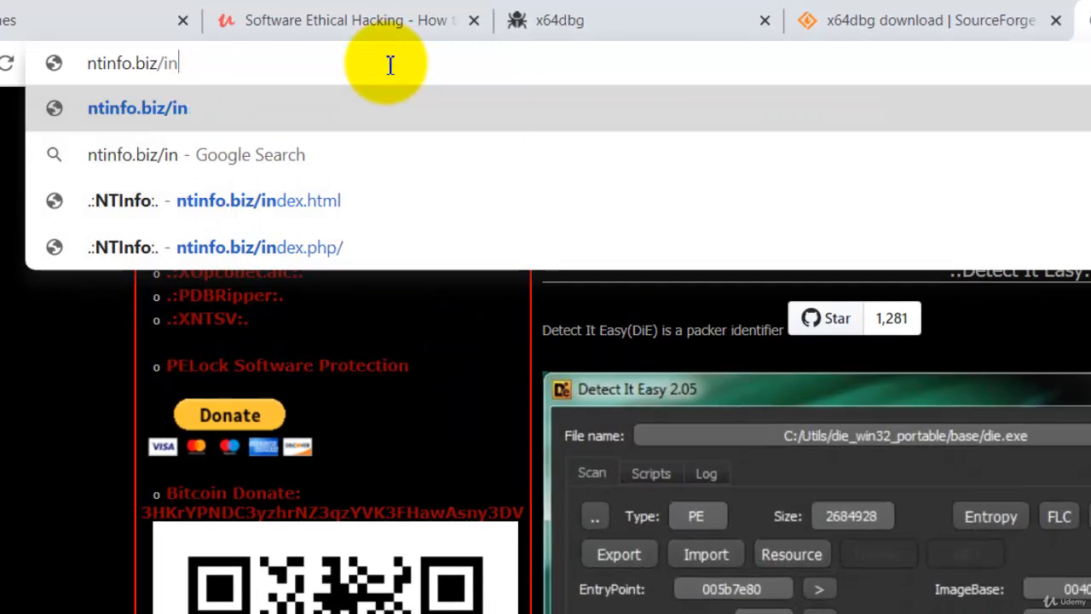
key(BackSpace)
key(Return)
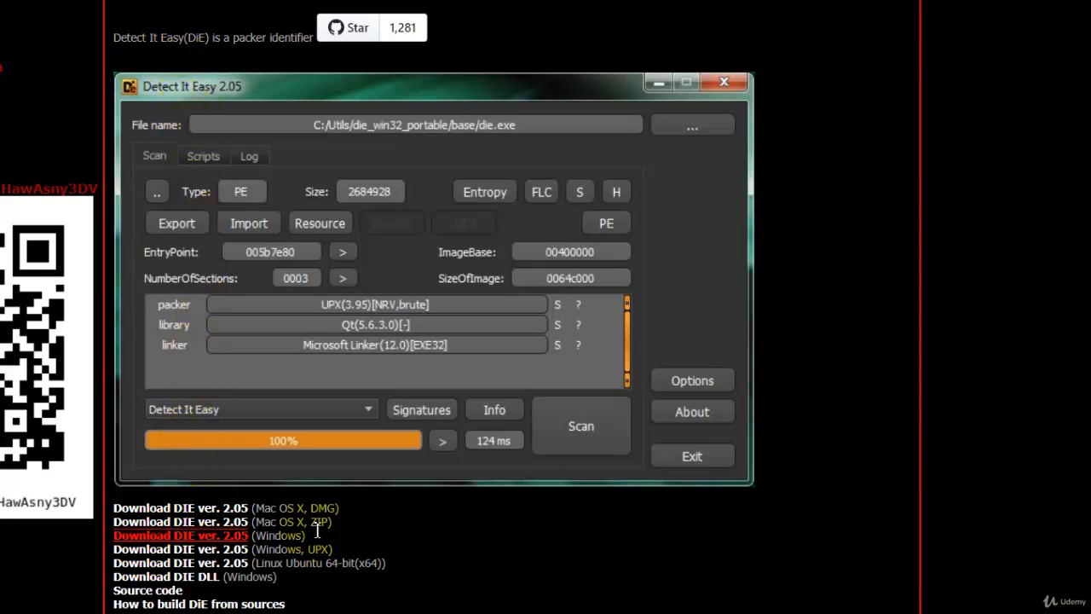
scroll(451, 511, down, 1)
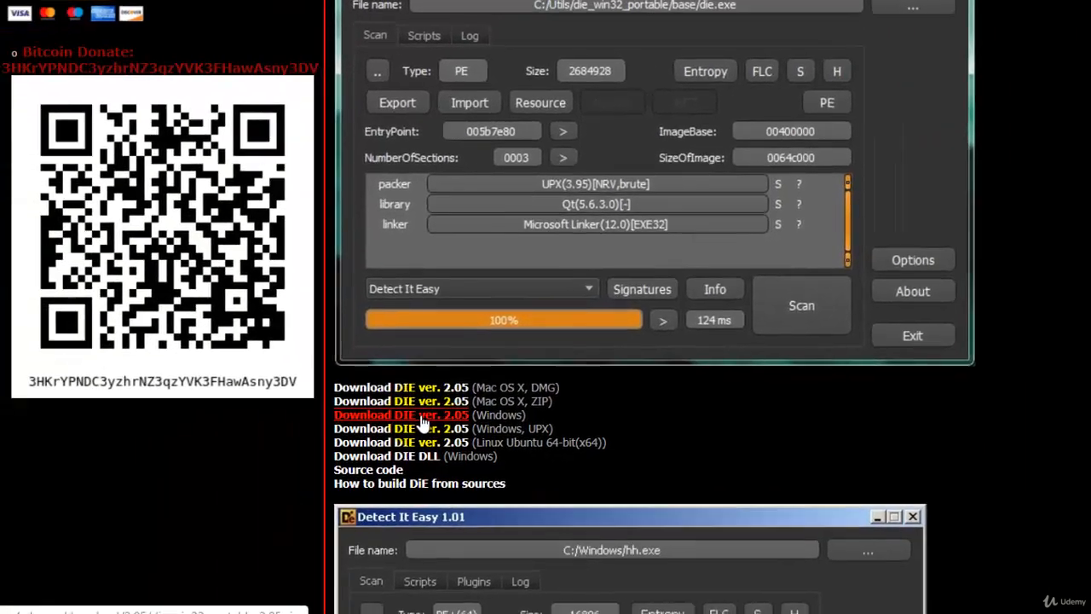
click(203, 442)
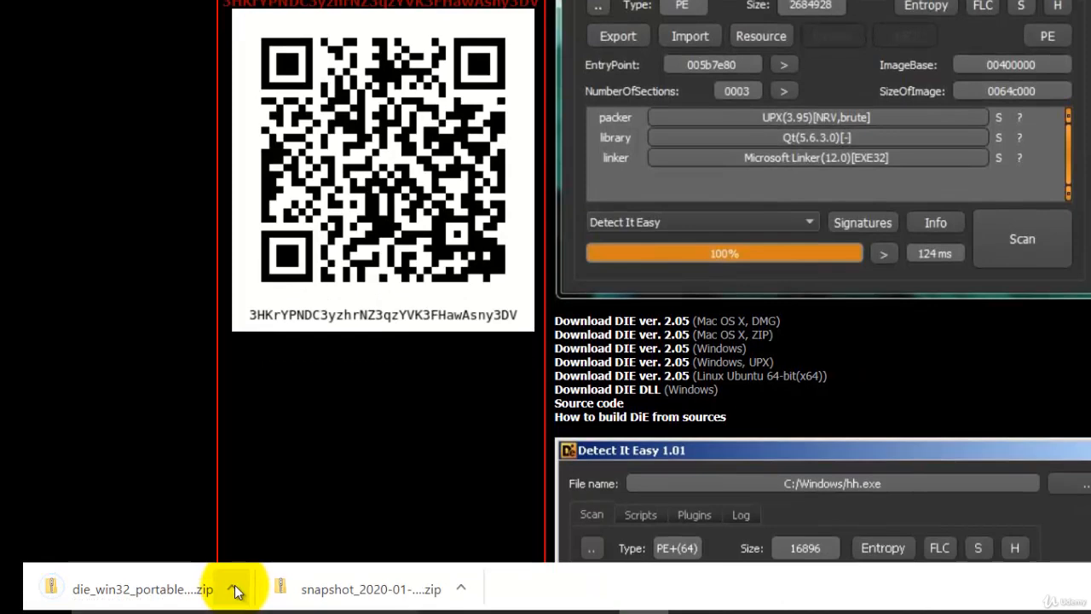
Step: Extract die_win32_portable_2.05.zip into a die_win32_portable_2.05 folder in Downloads
click(235, 589)
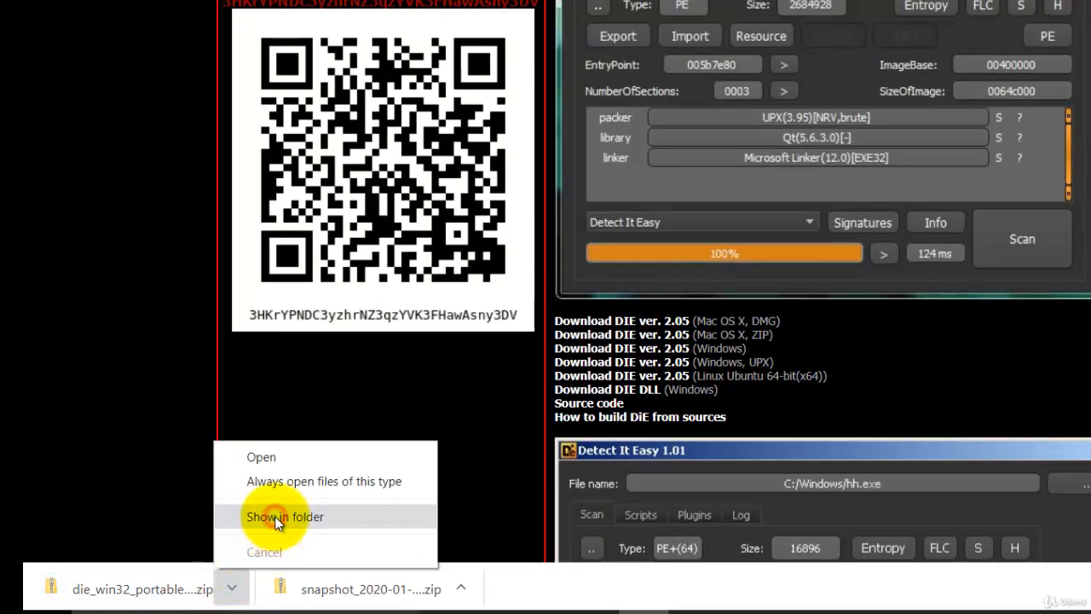
click(274, 515)
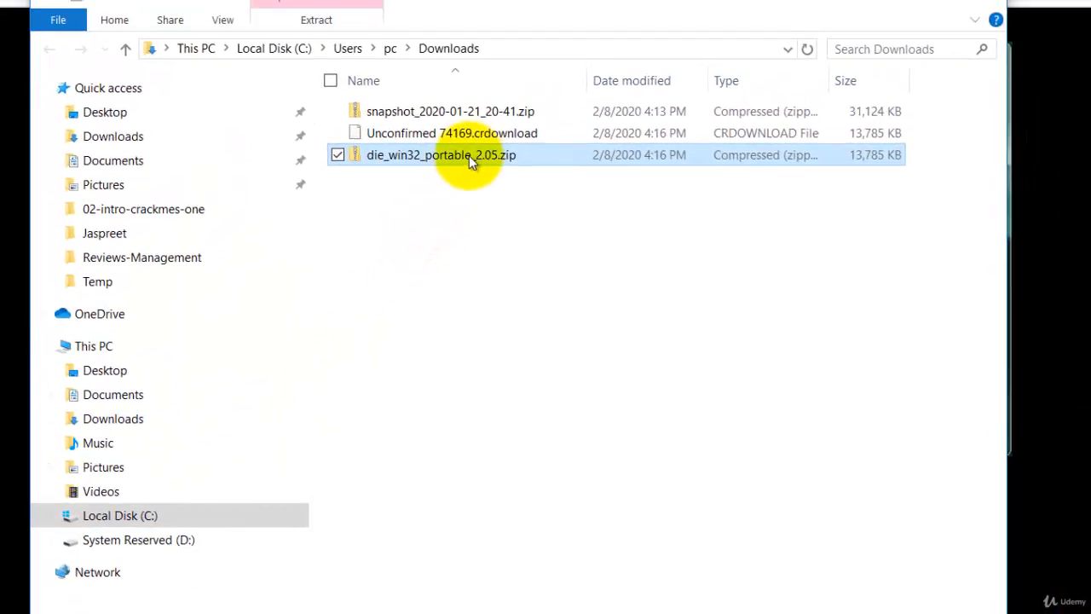
drag(468, 158, 437, 257)
click(466, 304)
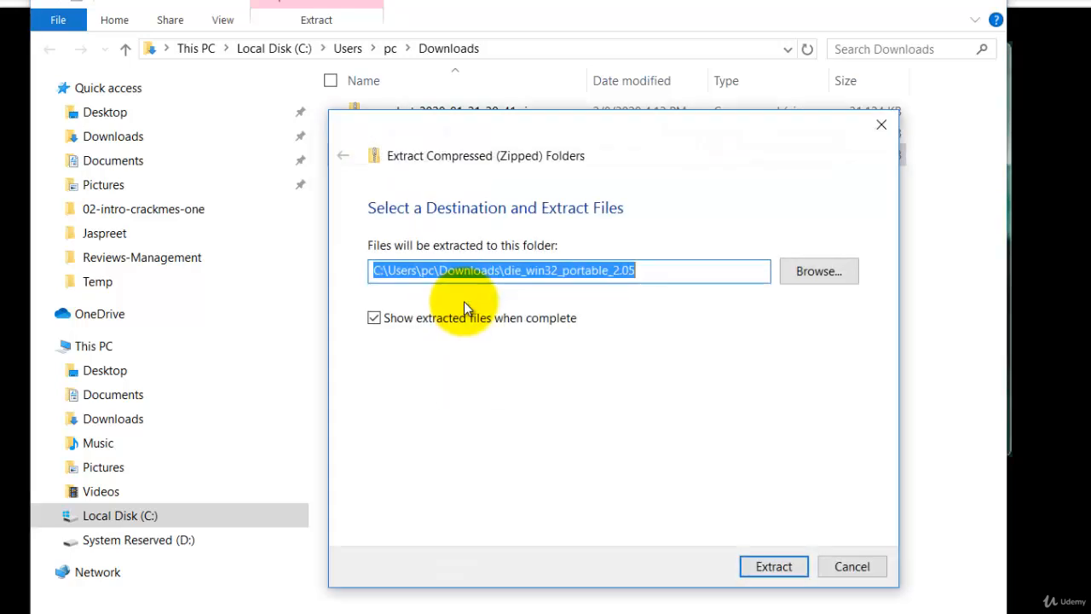
click(774, 568)
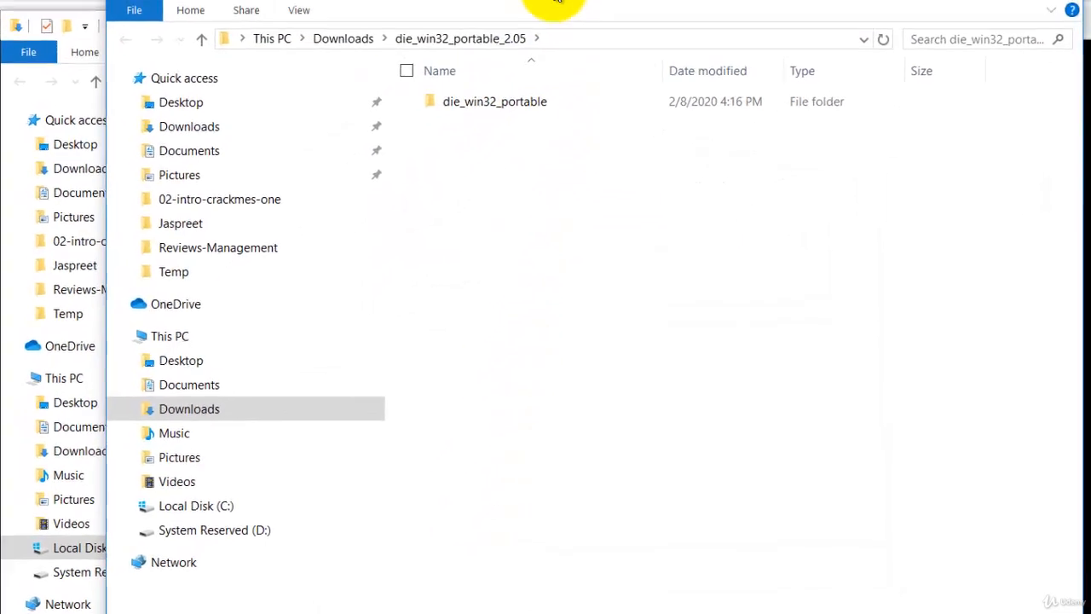
Step: Cut the die_win32_portable folder and paste it into the root of C:
drag(518, 18, 527, 111)
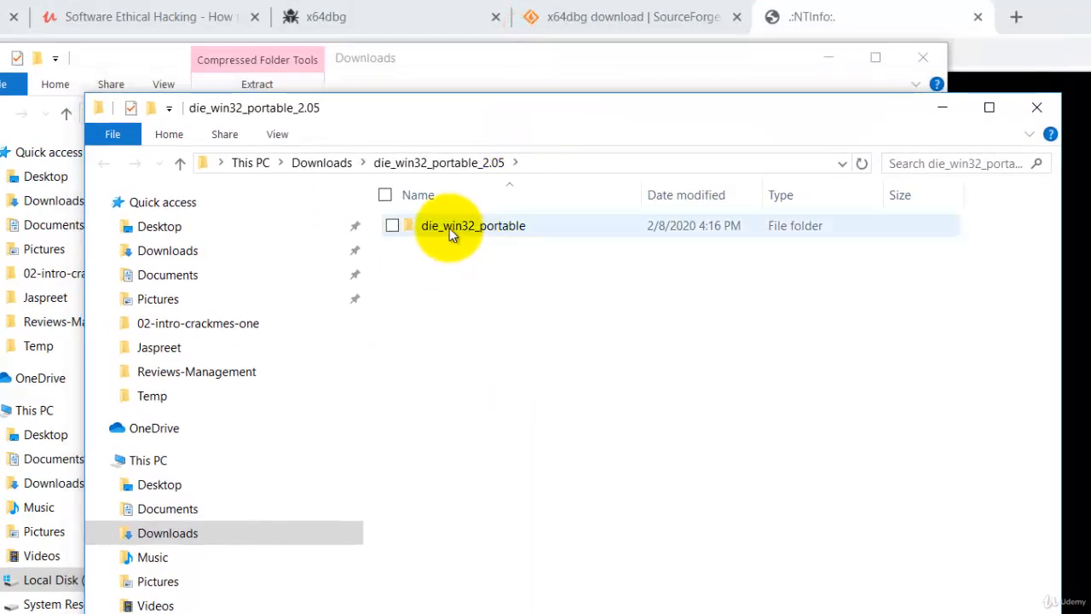
right_click(449, 228)
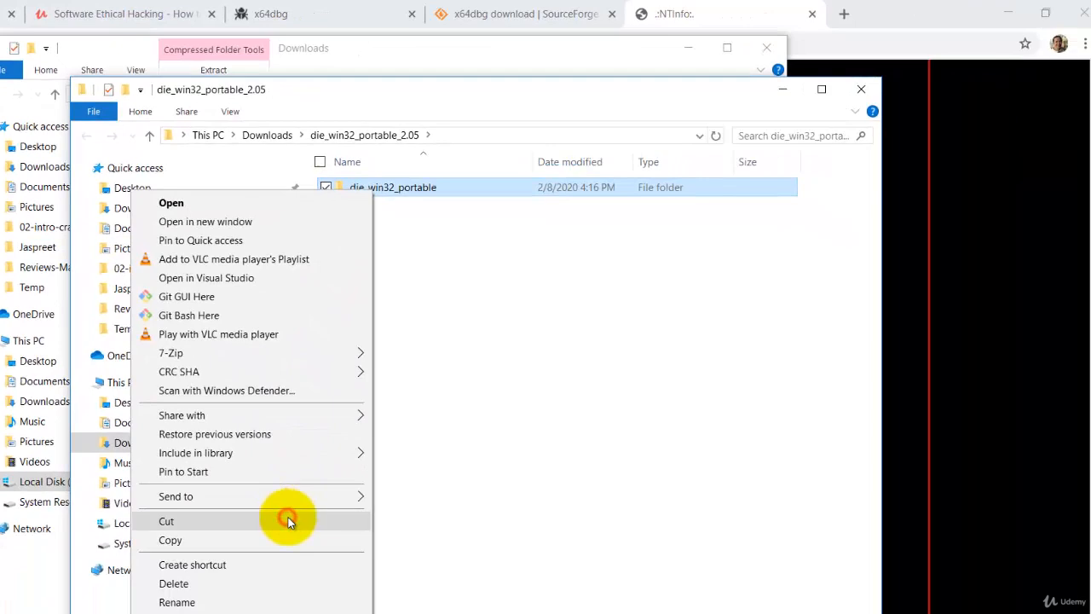
click(288, 520)
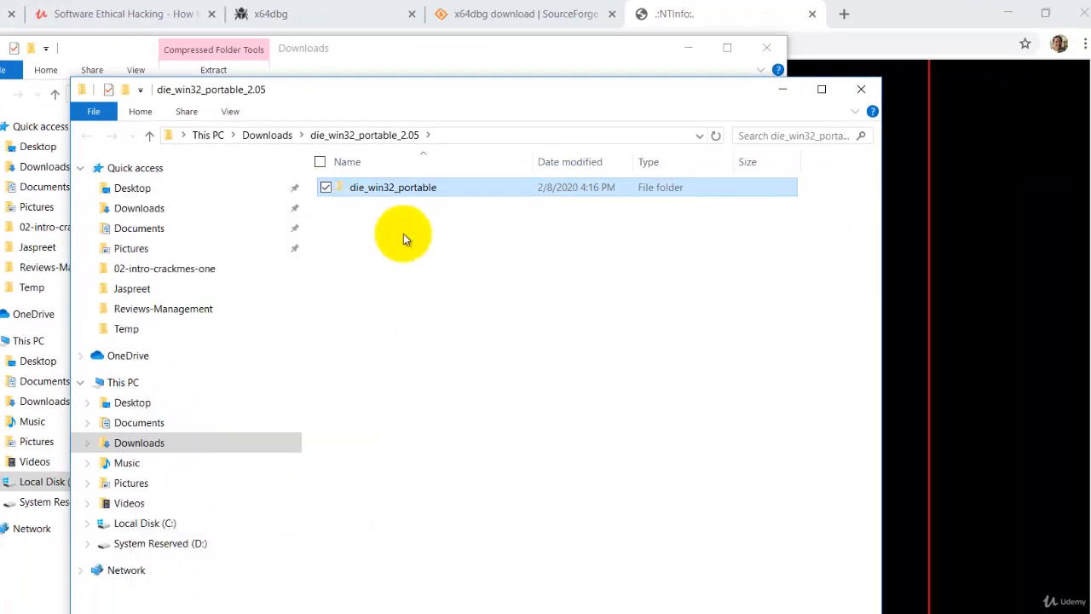
click(150, 525)
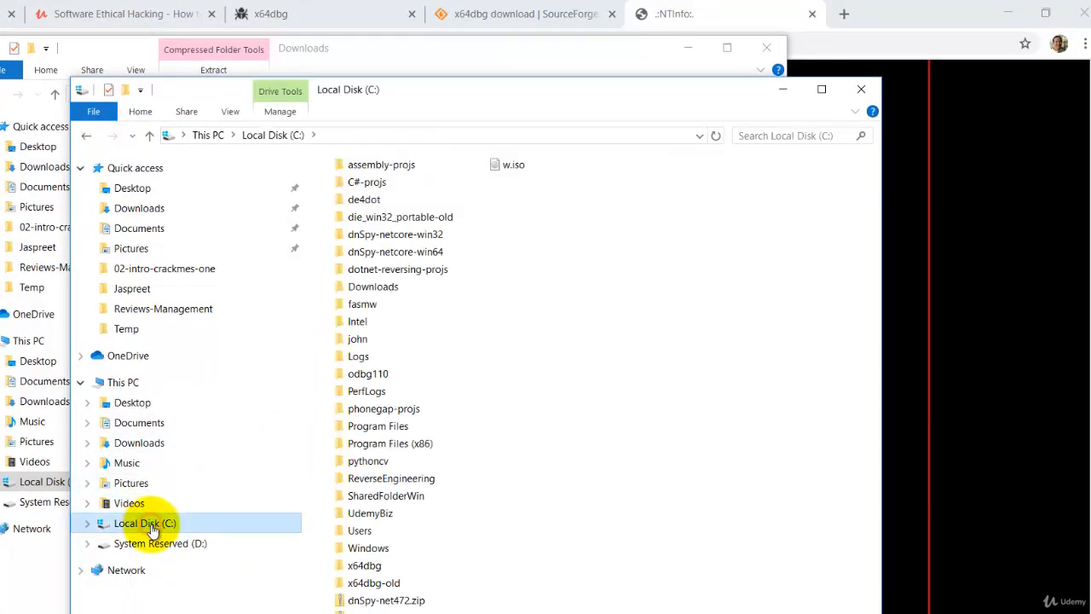
right_click(594, 194)
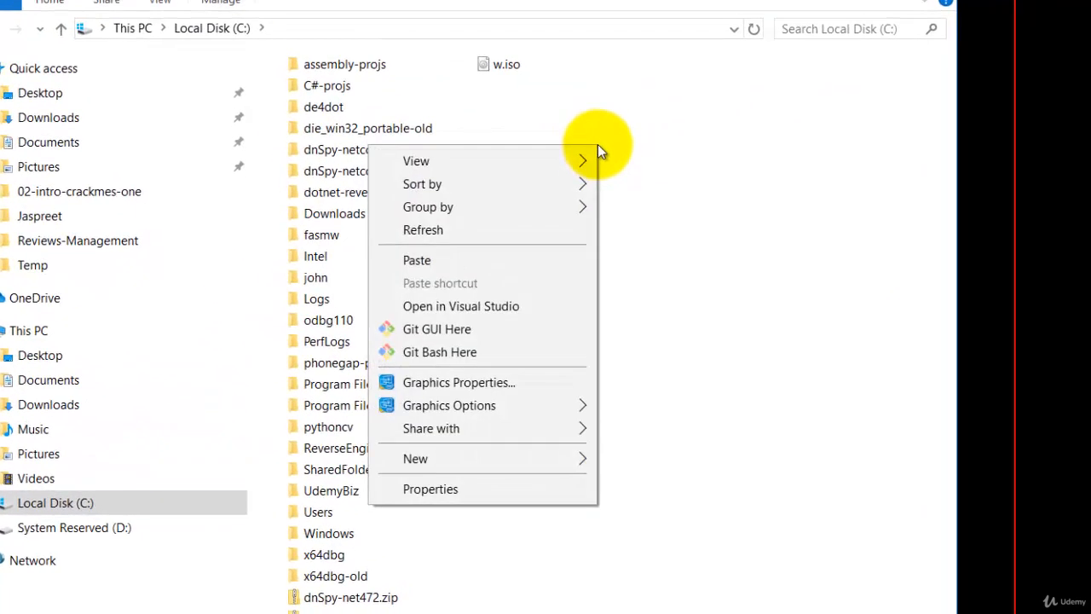
click(492, 259)
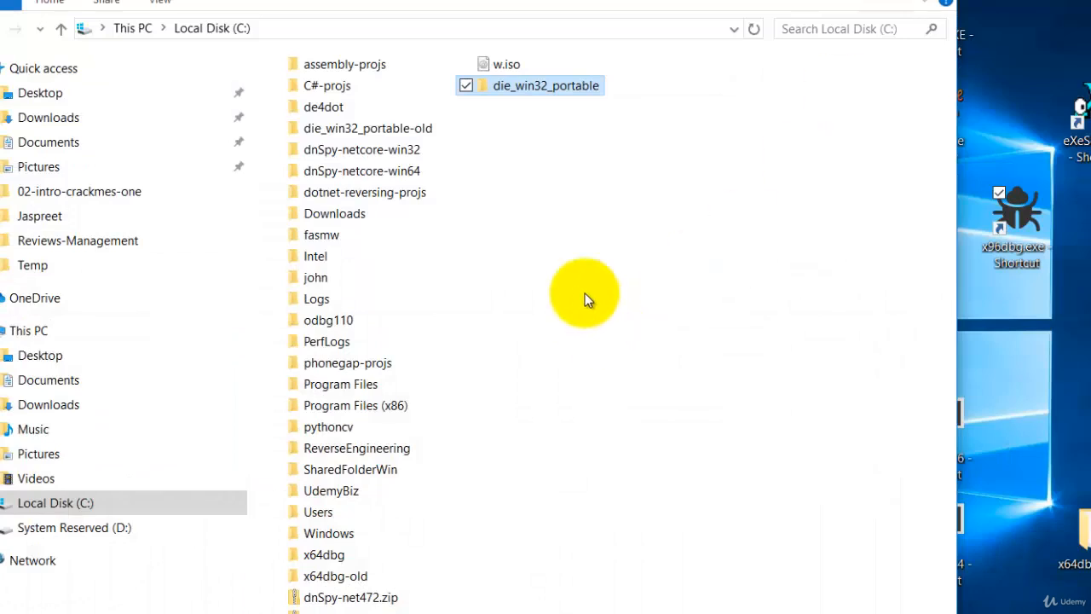
Step: Create a desktop shortcut to die.exe in C:\die_win32_portable
double_click(528, 88)
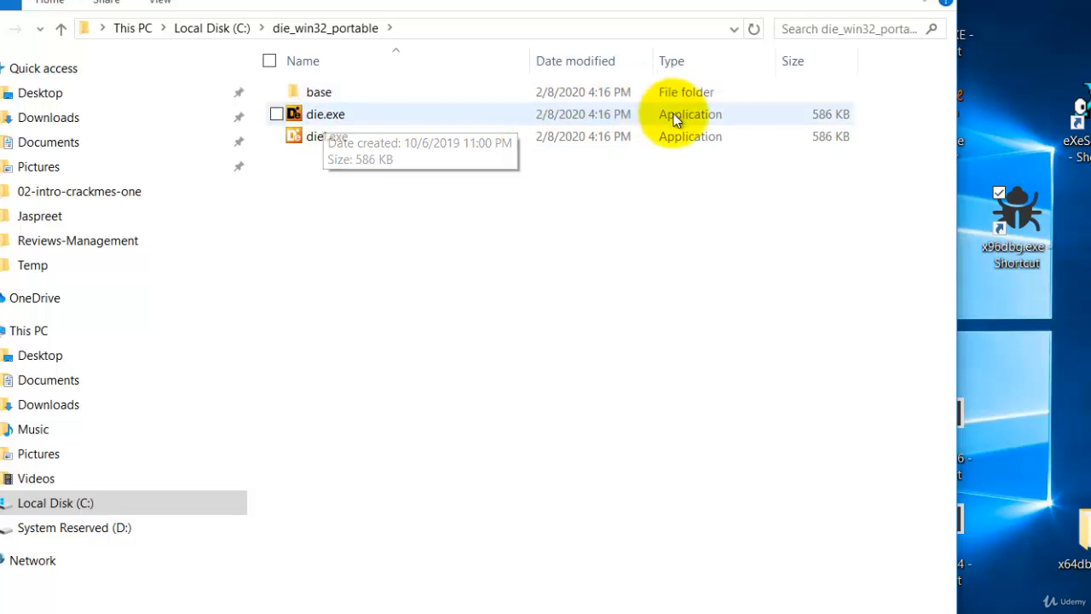
click(330, 121)
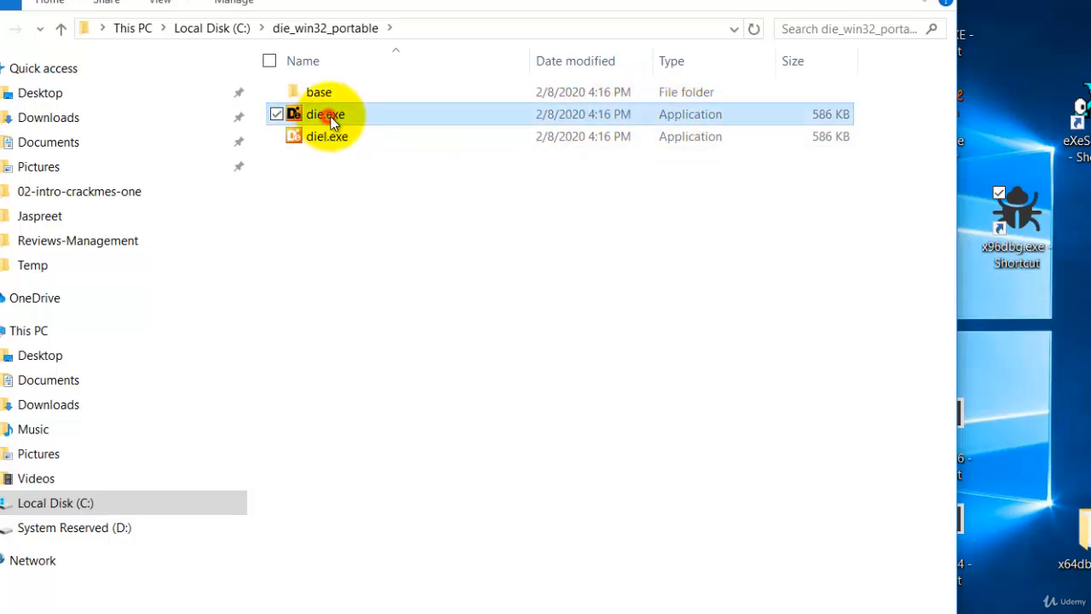
drag(339, 117, 1009, 364)
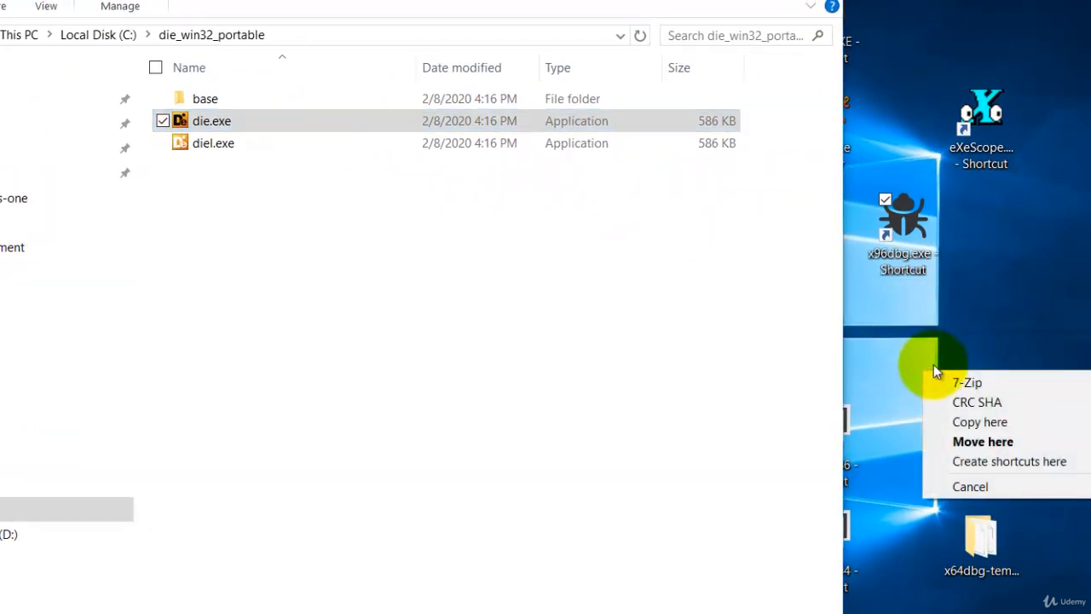
click(986, 465)
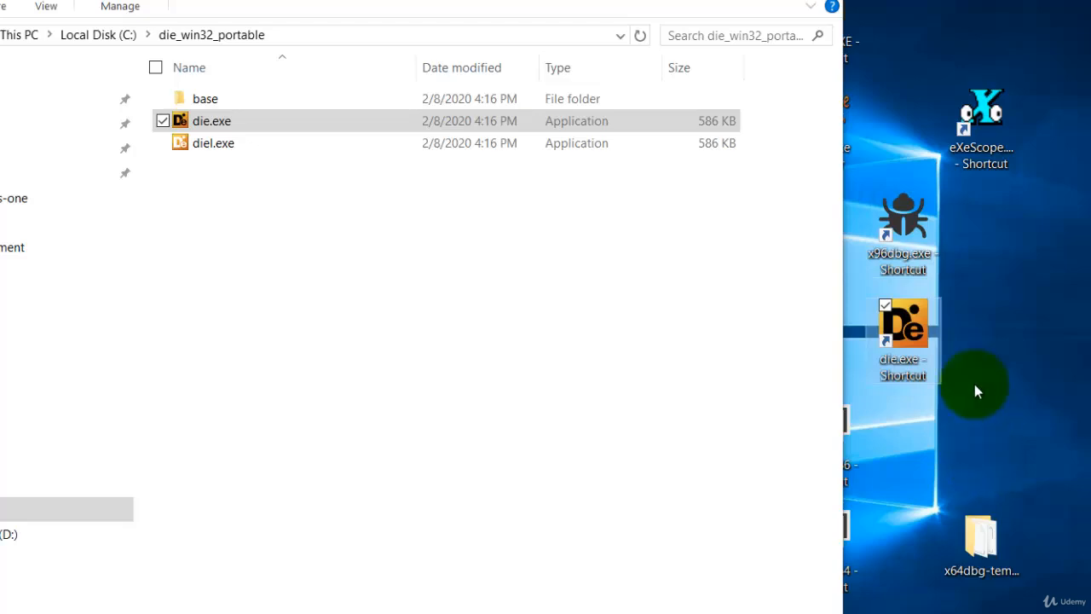
double_click(905, 332)
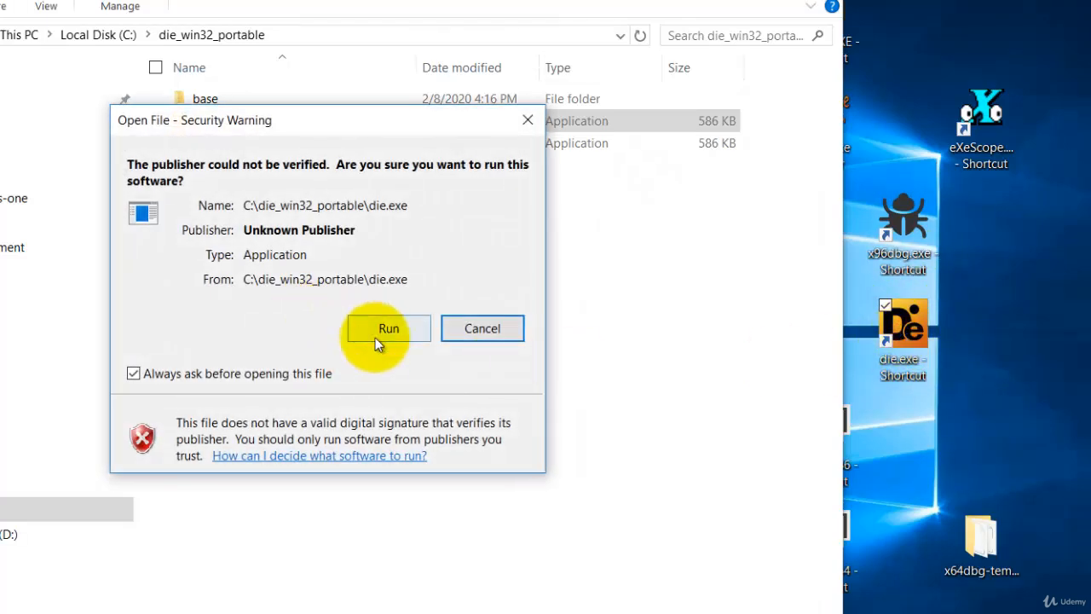
click(402, 325)
click(402, 329)
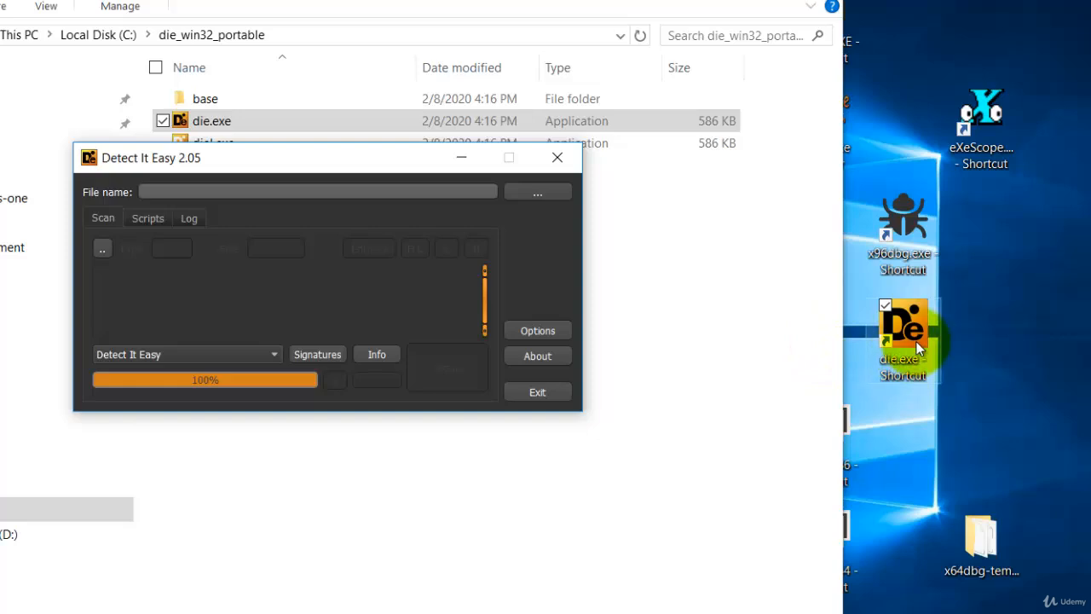
click(554, 160)
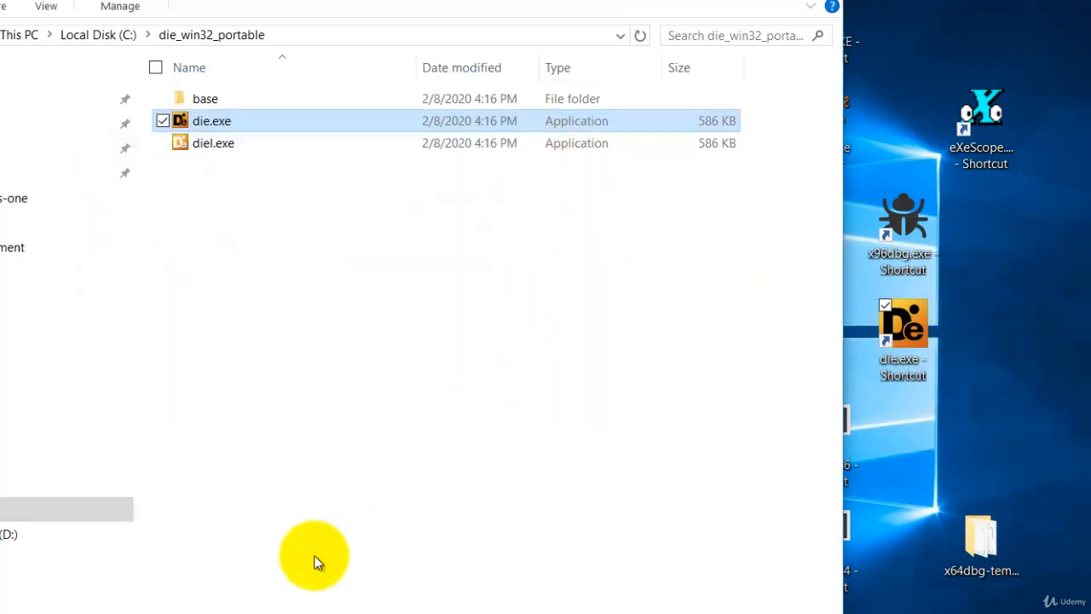